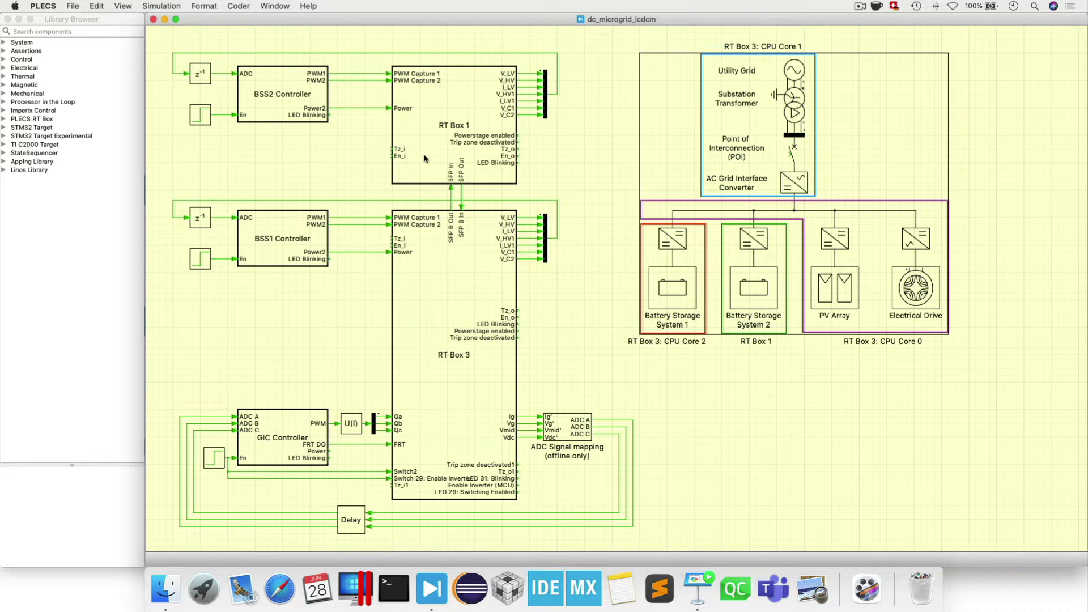
Point out the BSS2 and BSS1 controllers, and open the RT Box 3 subsystem
click(278, 100)
click(280, 247)
double_click(444, 271)
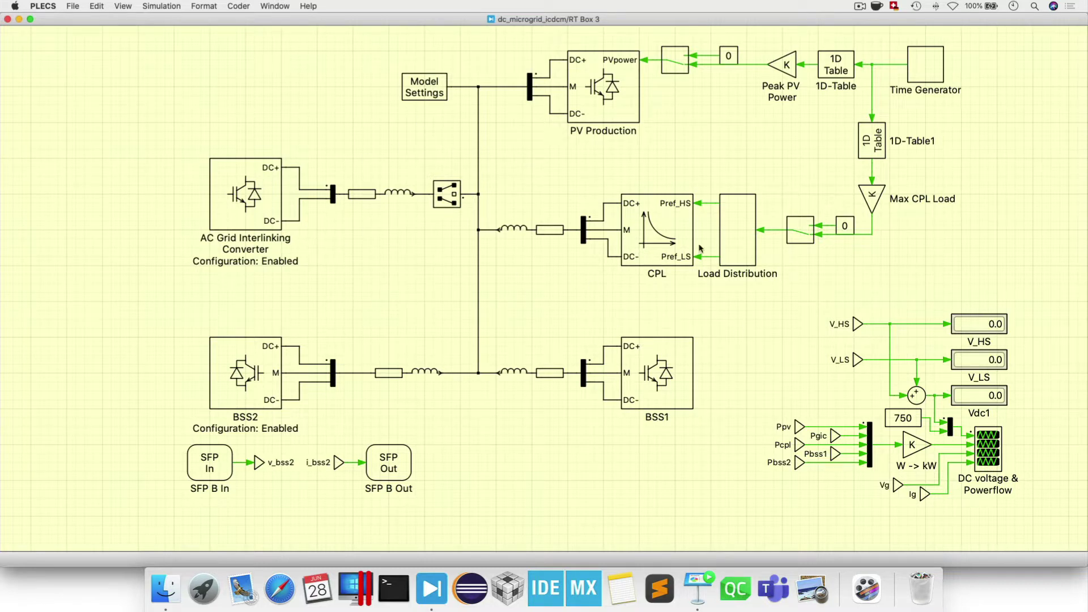
Examine the CPL, BSS2, AC Grid Interlinking Converter and BSS1 blocks in the RT Box 3 schematic
click(634, 207)
drag(589, 174, 738, 282)
click(753, 303)
click(250, 379)
click(264, 213)
click(727, 370)
Look under the mask of BSS1, examine its battery and DAB converter circuits, and close the subsystem
right_click(647, 374)
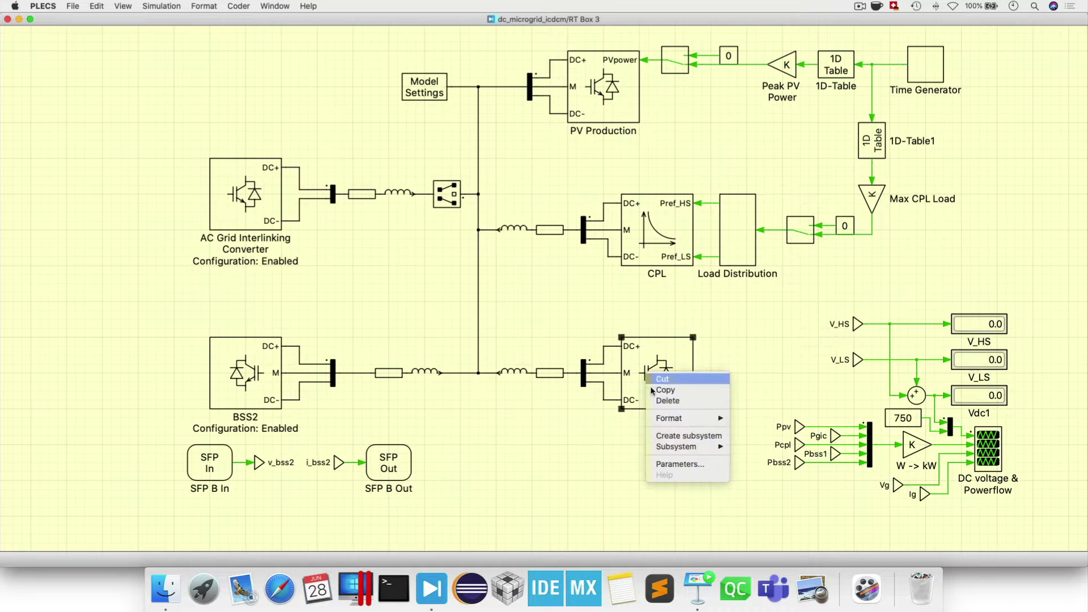
mouse_move(674, 448)
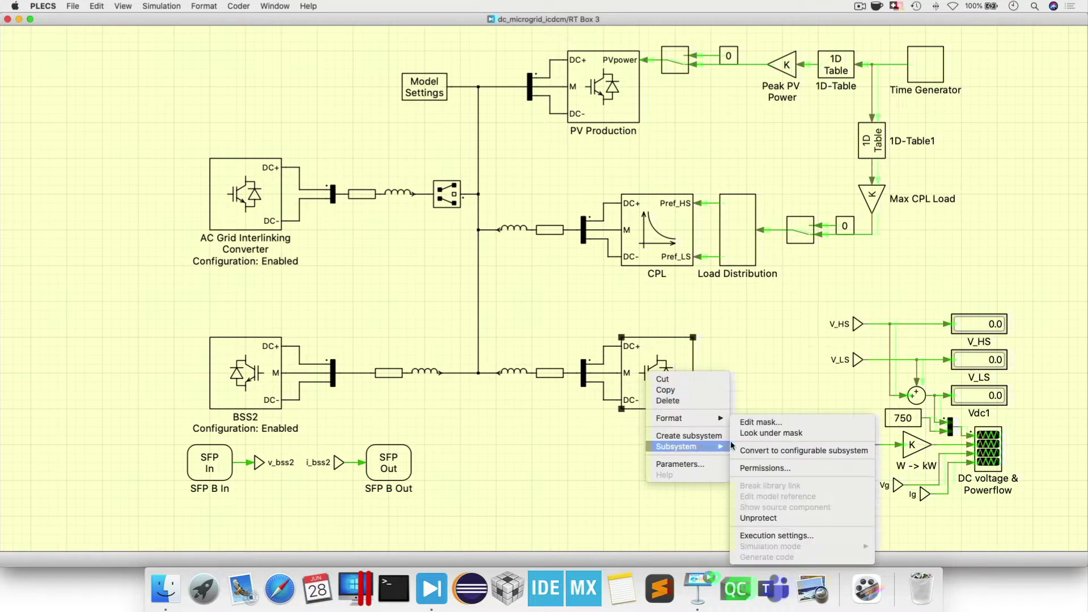
click(775, 434)
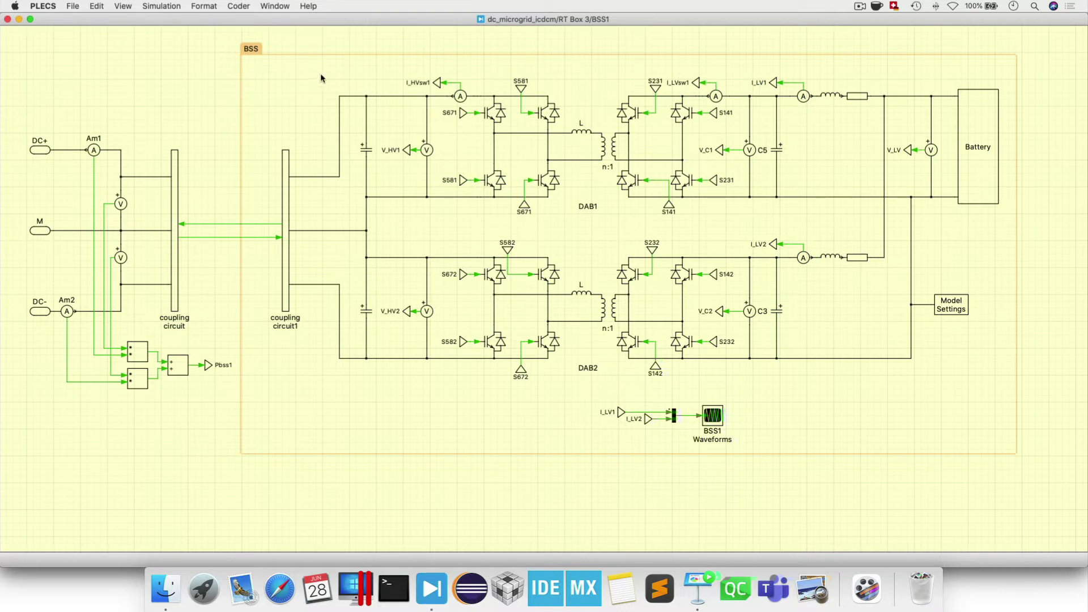
click(975, 170)
click(620, 310)
click(494, 121)
click(170, 110)
key(super+w)
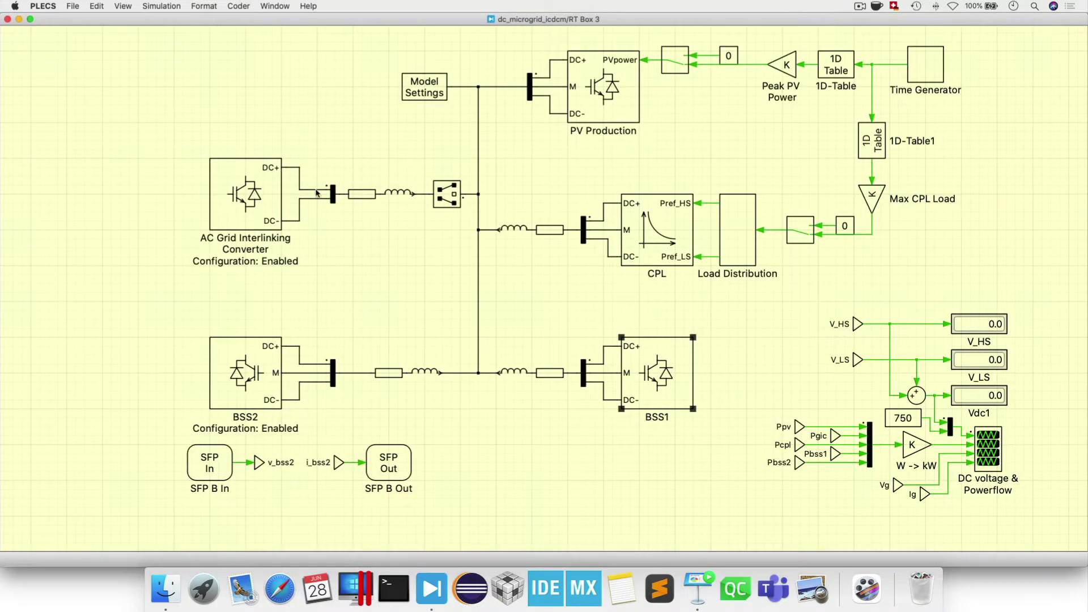
Look under the mask of the AC Grid Interlinking Converter and highlight its two coupling circuits
click(242, 199)
right_click(243, 199)
mouse_move(294, 275)
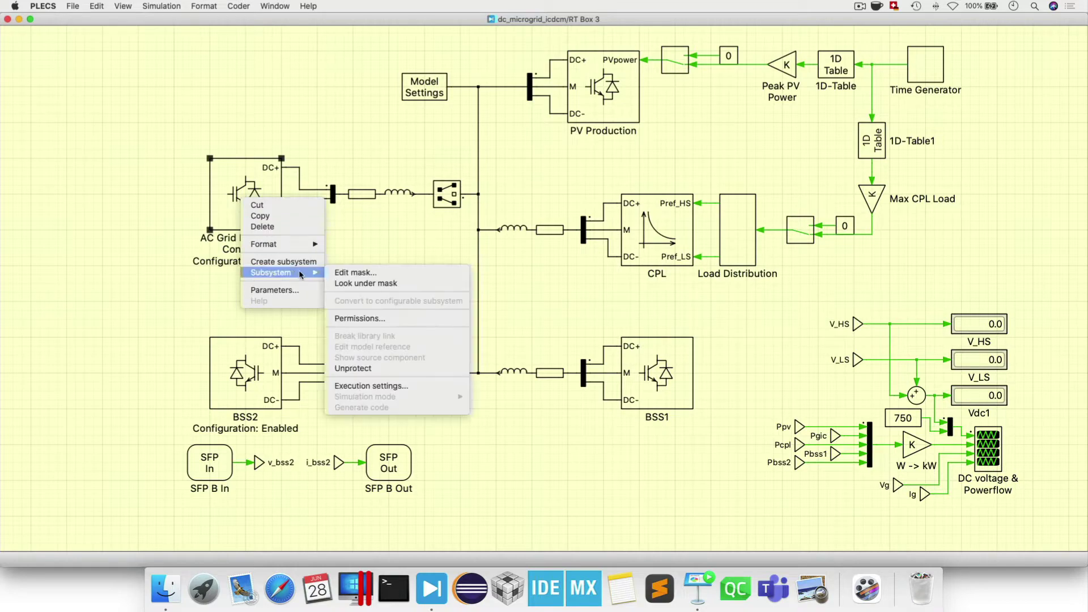
click(380, 283)
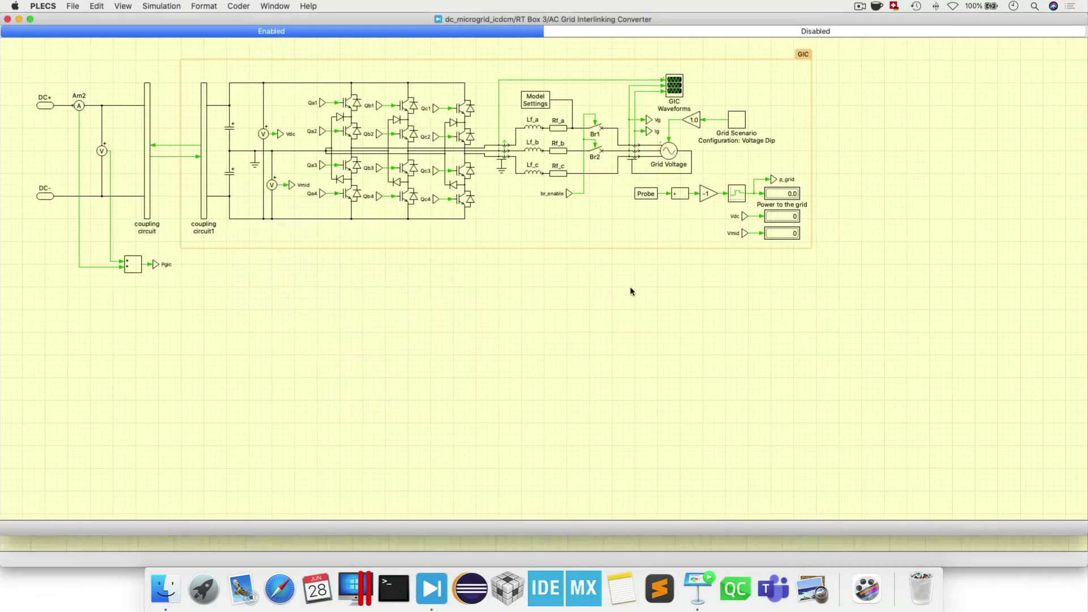
scroll(607, 272, up, 5)
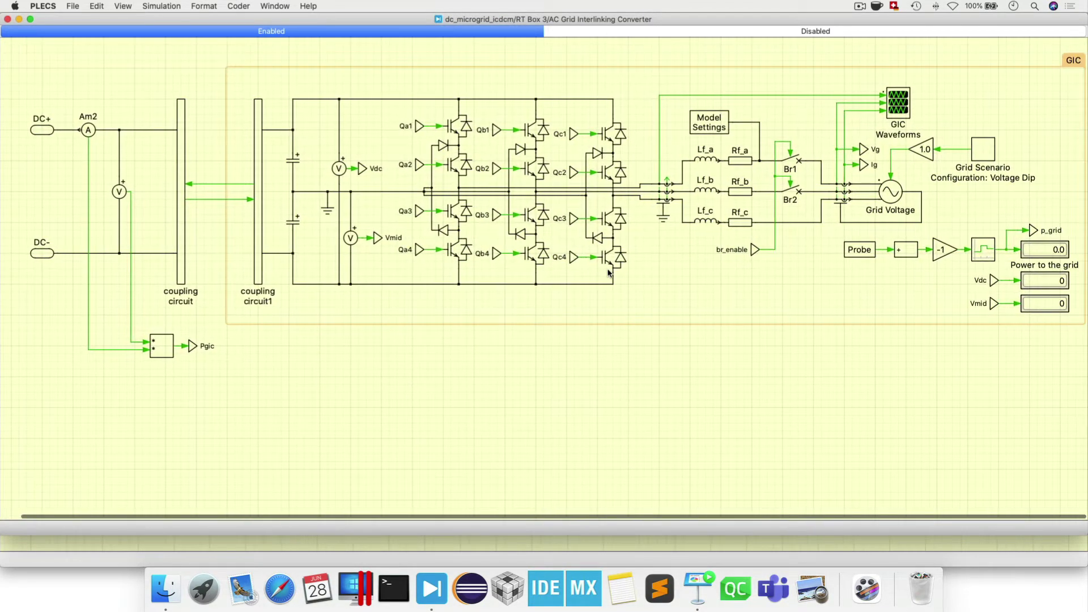
drag(167, 85, 271, 294)
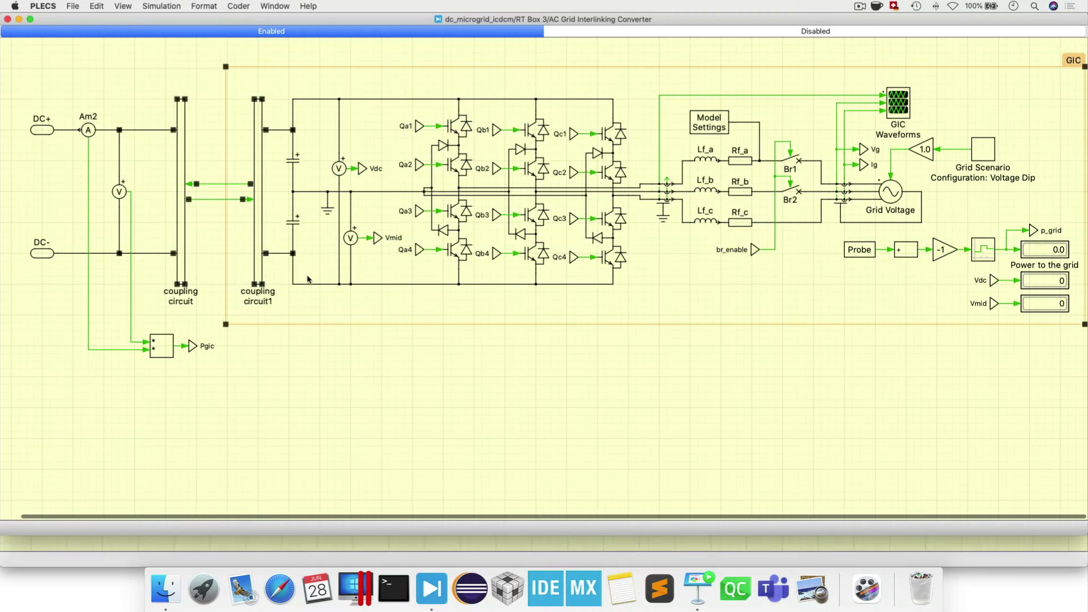
Examine the three converter legs and the Lf and Rf filter branches, and close the AC Grid Interlinking Converter subsystem
scroll(307, 277, up, 2)
scroll(312, 277, right, 5)
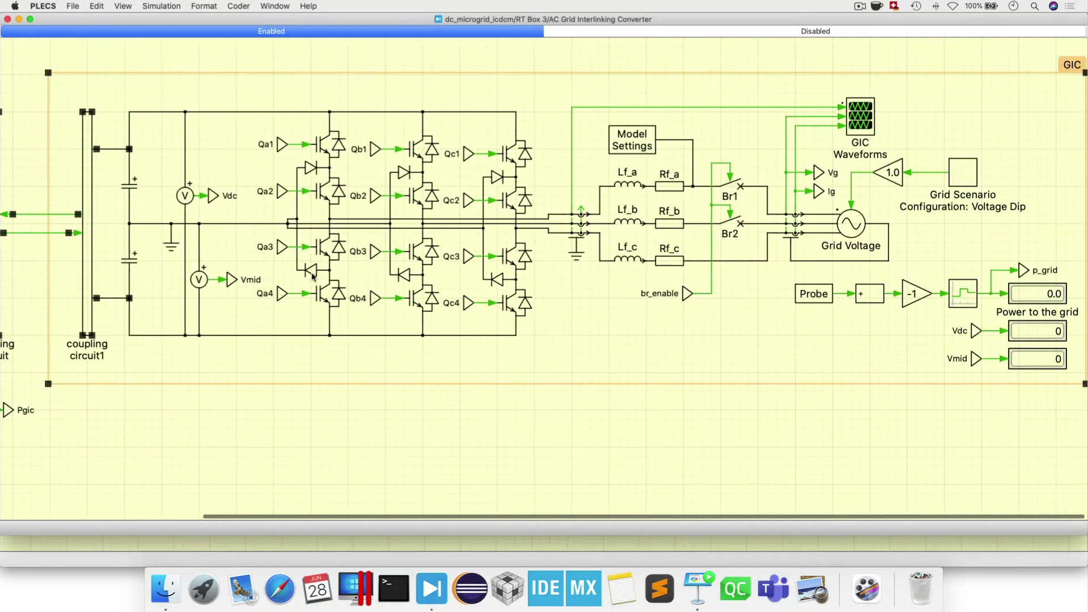
click(312, 159)
click(422, 189)
click(504, 200)
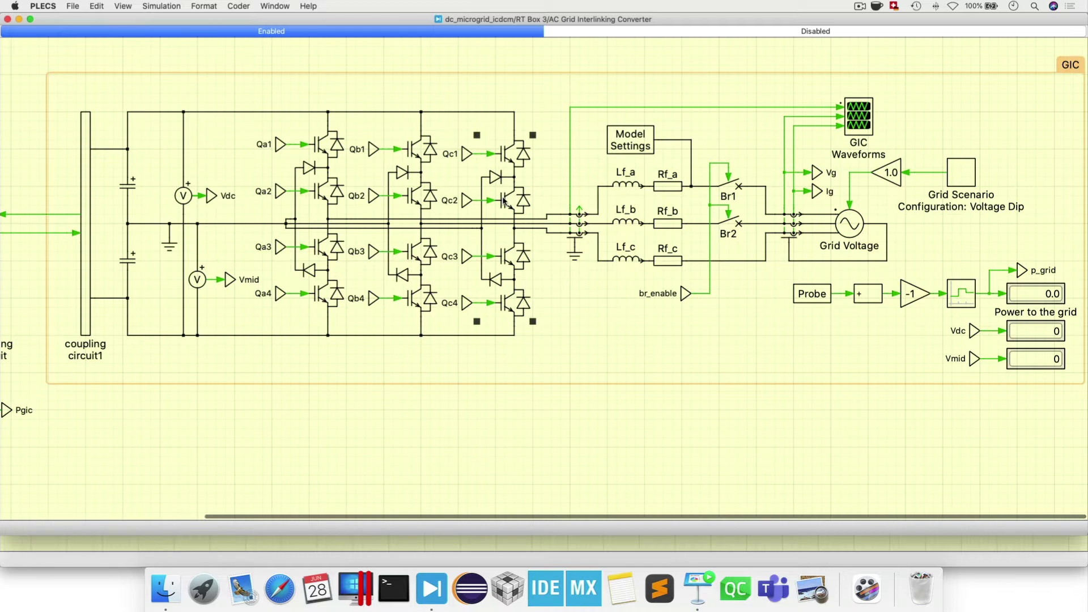
drag(599, 163, 676, 275)
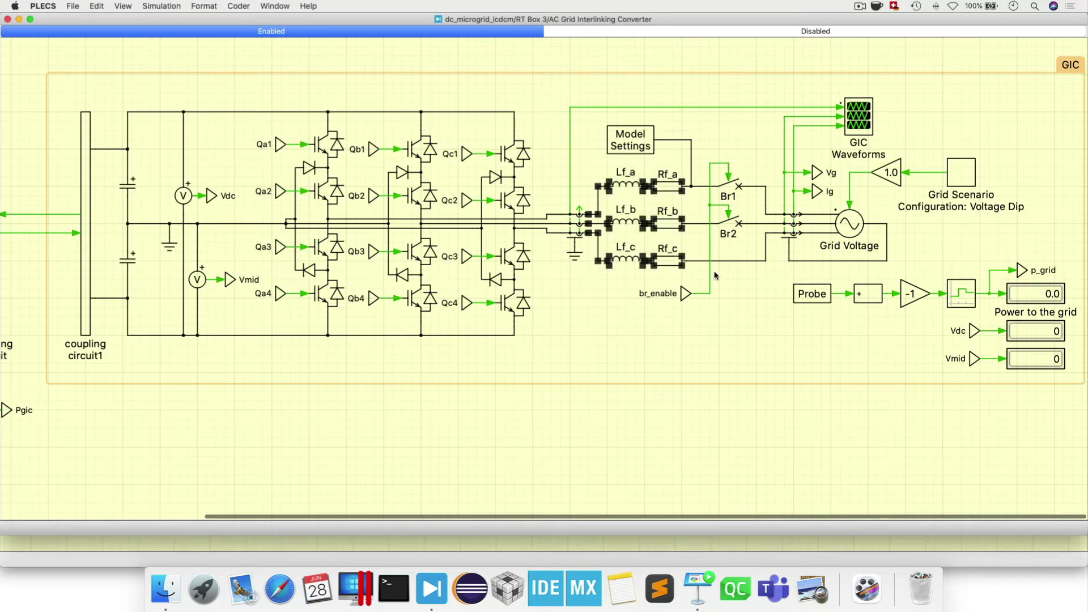
click(325, 270)
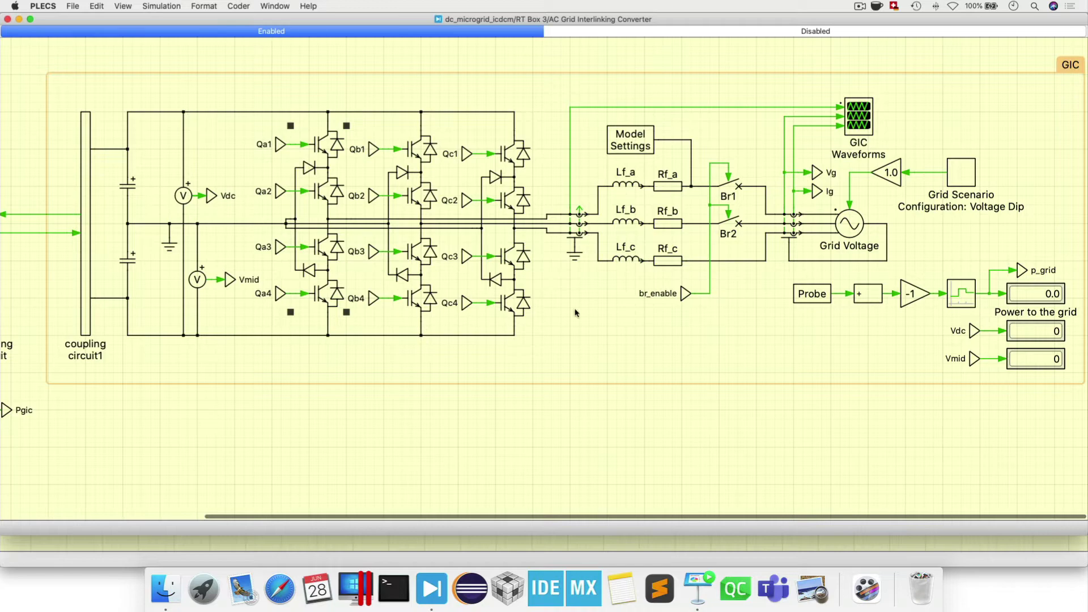
key(super+w)
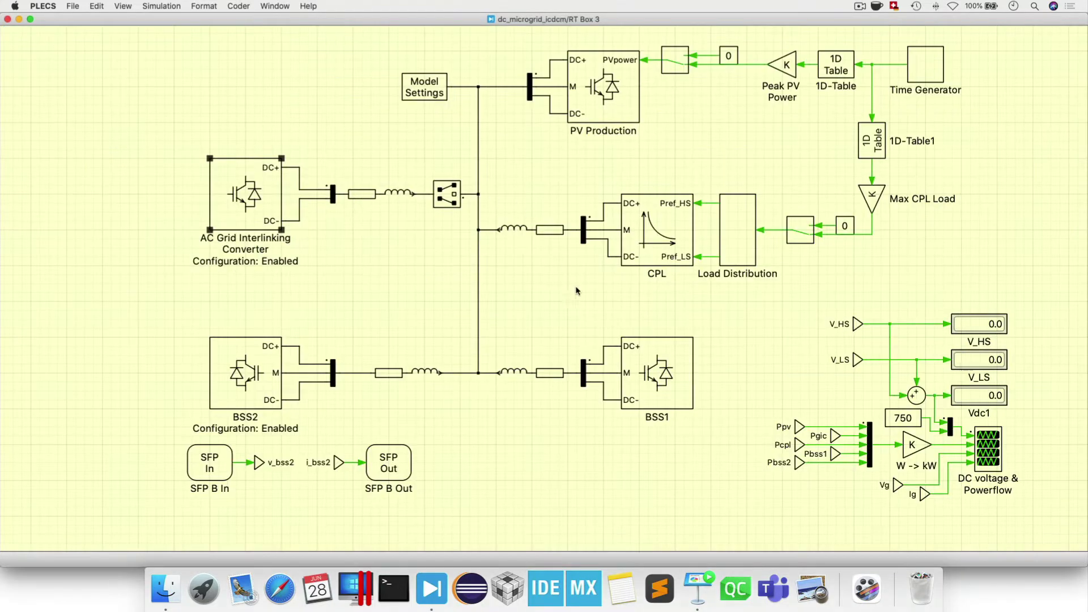
Look under the mask of the CPL block to view its constant power load model, and close it
click(611, 122)
click(648, 216)
right_click(654, 250)
mouse_move(697, 322)
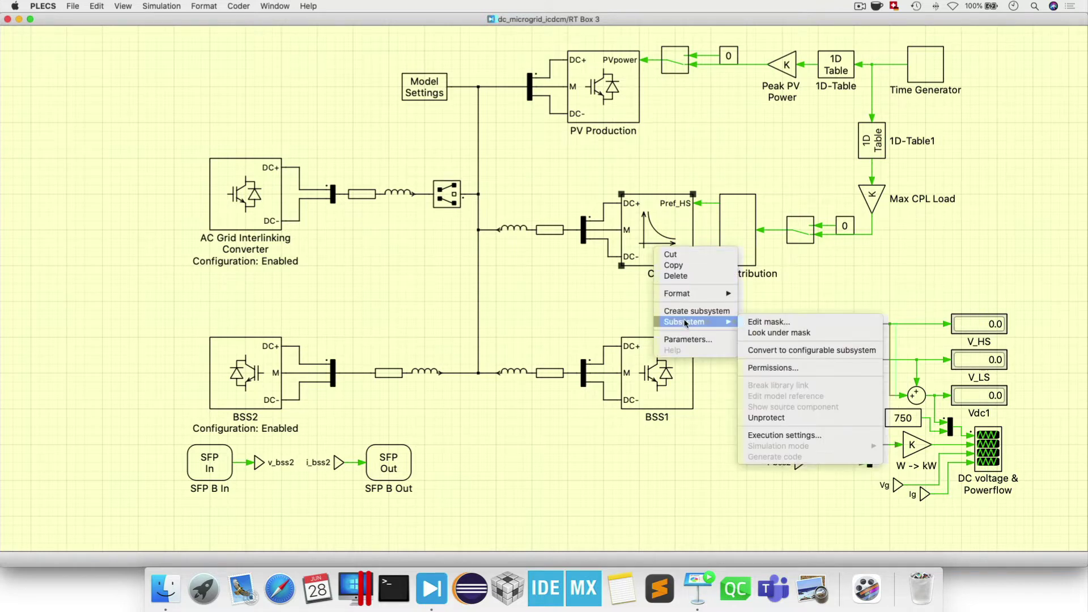
click(769, 335)
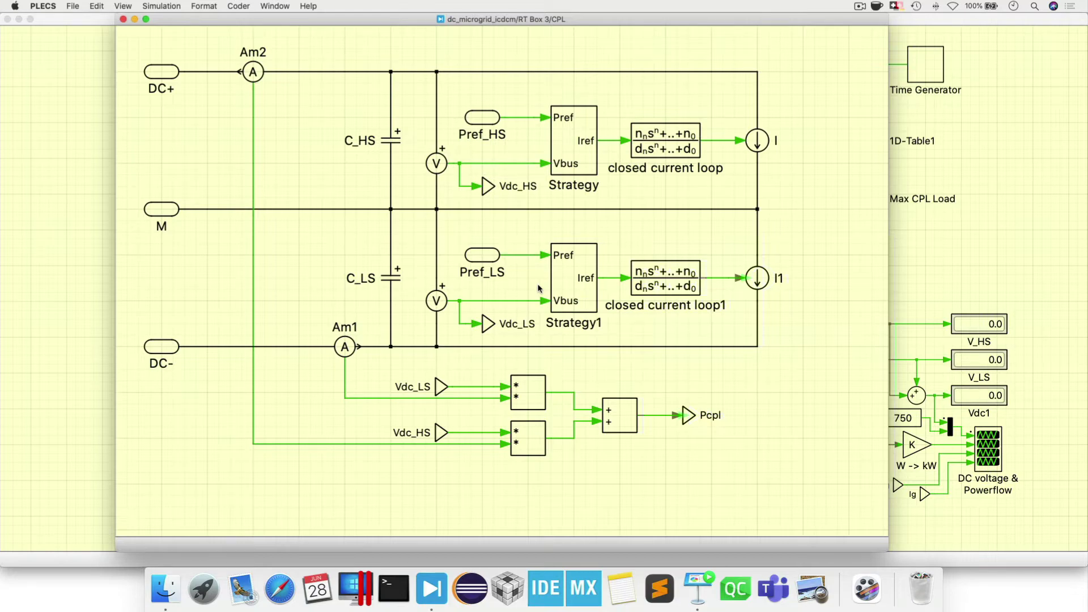
key(super+w)
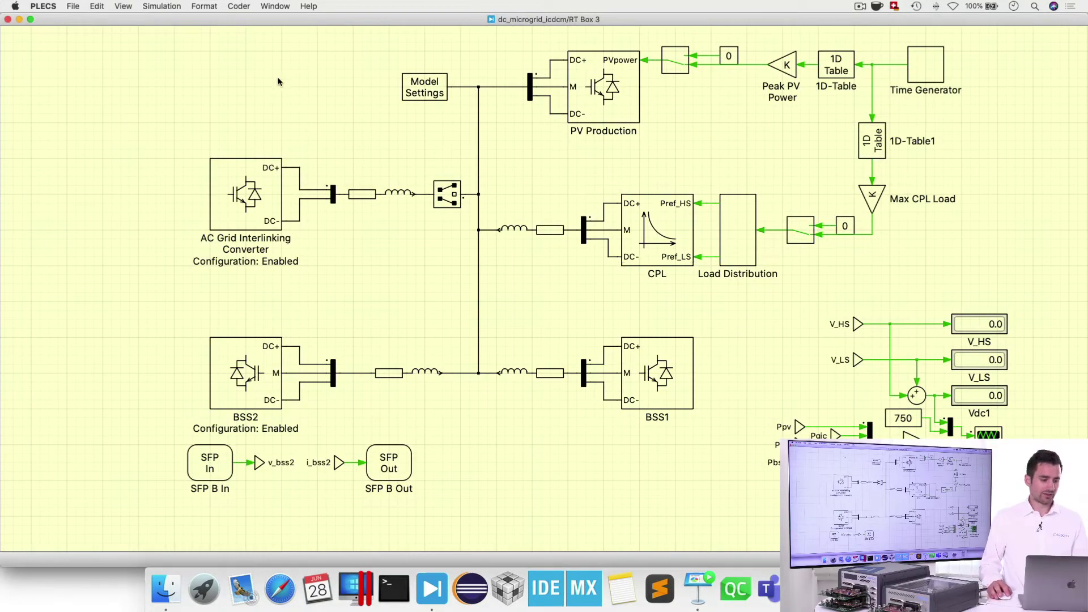
Start the simulation, point out BSS2 and BSS1, and return to the top-level microgrid schematic
click(160, 6)
click(180, 21)
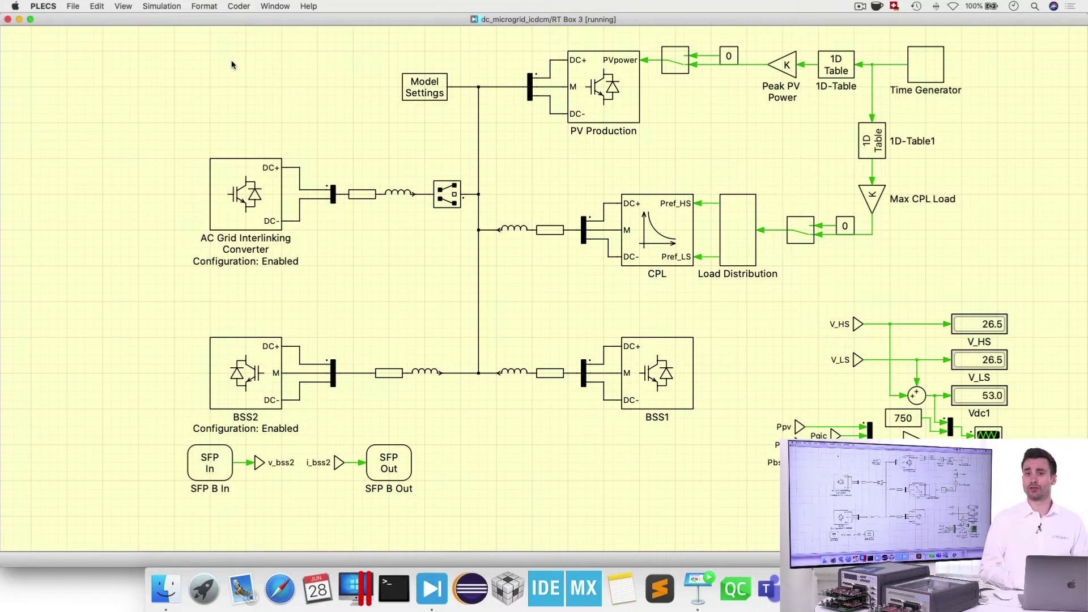
click(235, 353)
click(690, 365)
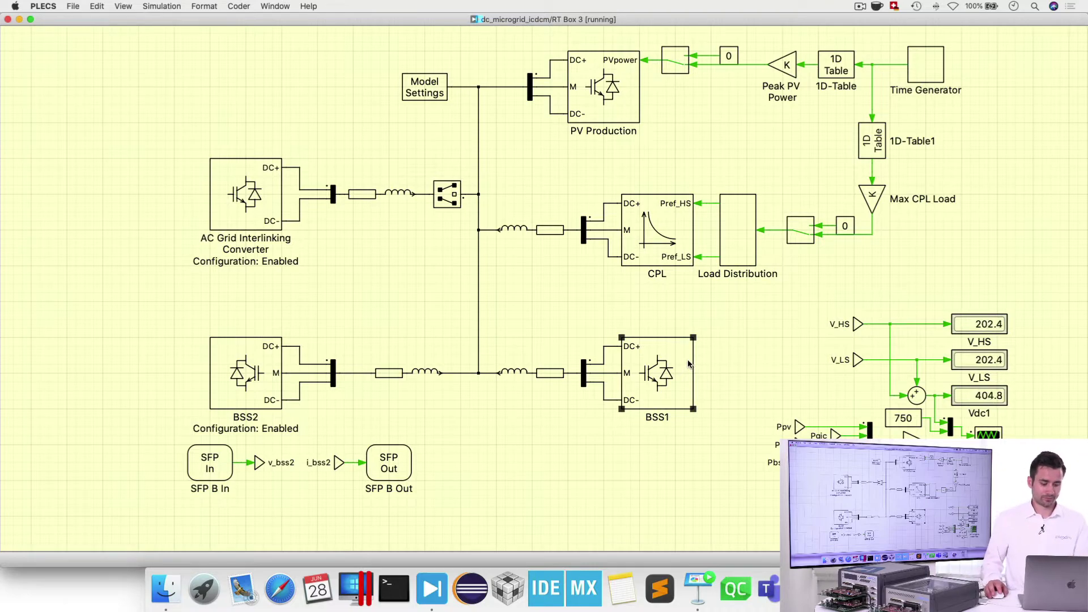
key(super+w)
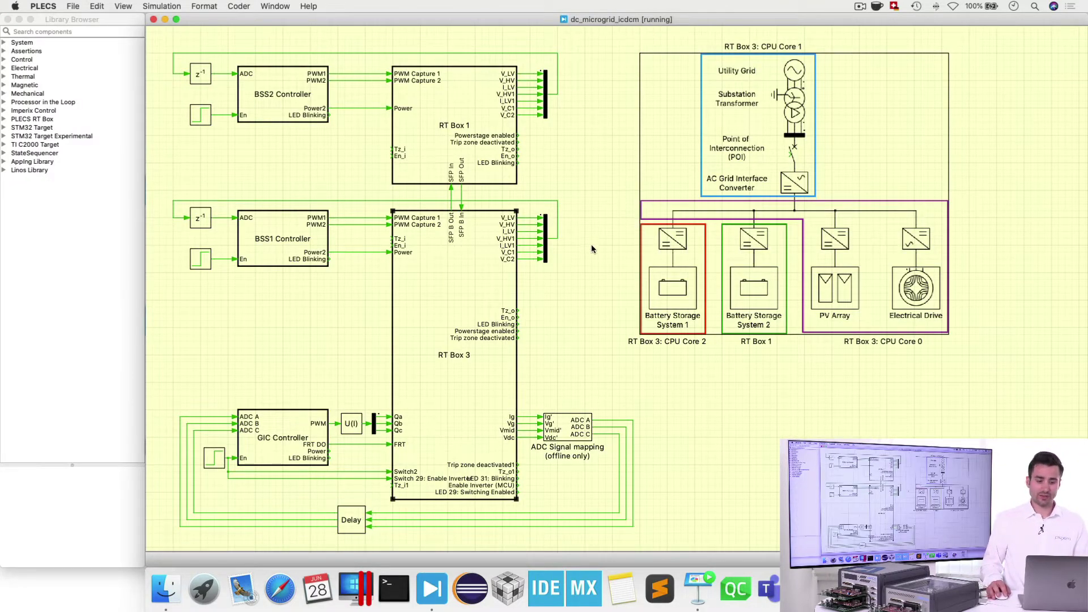
Point out the BSS2 and GIC controllers, and open the BSS1 Controller subsystem
click(265, 115)
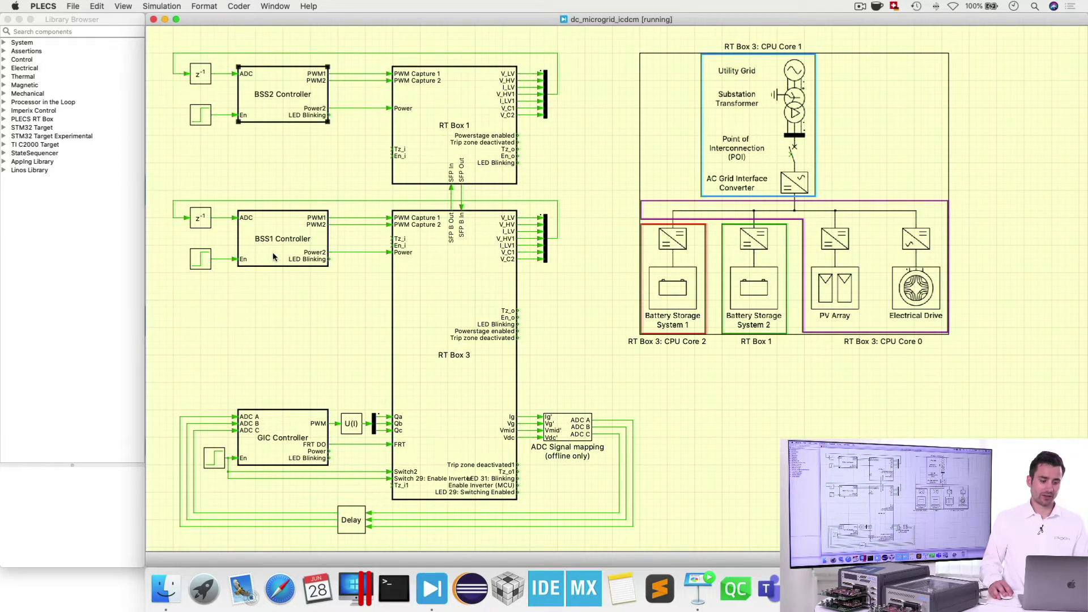
click(277, 426)
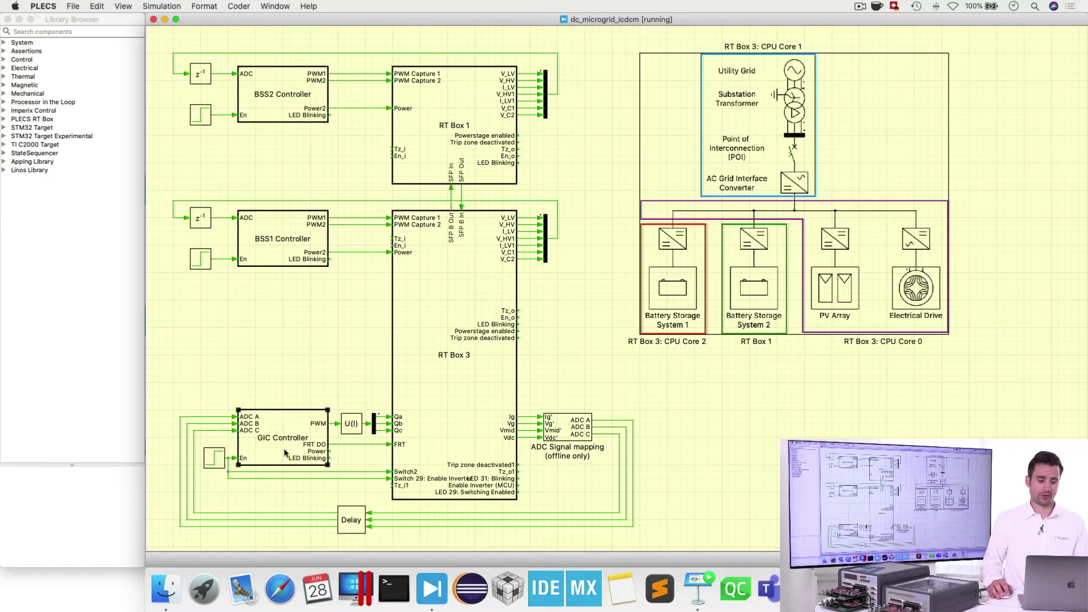
click(287, 259)
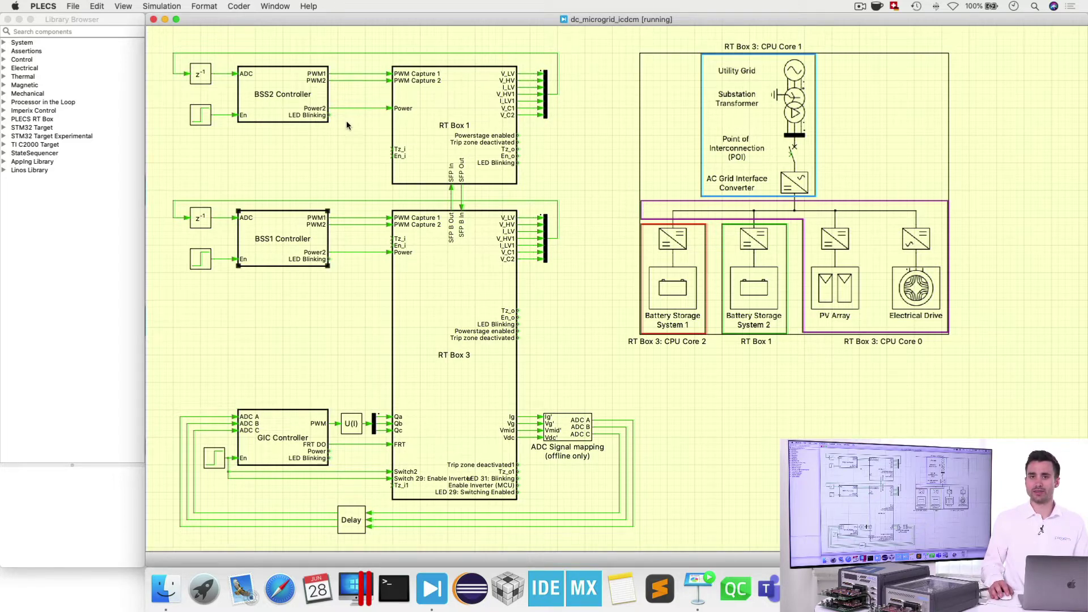
double_click(273, 256)
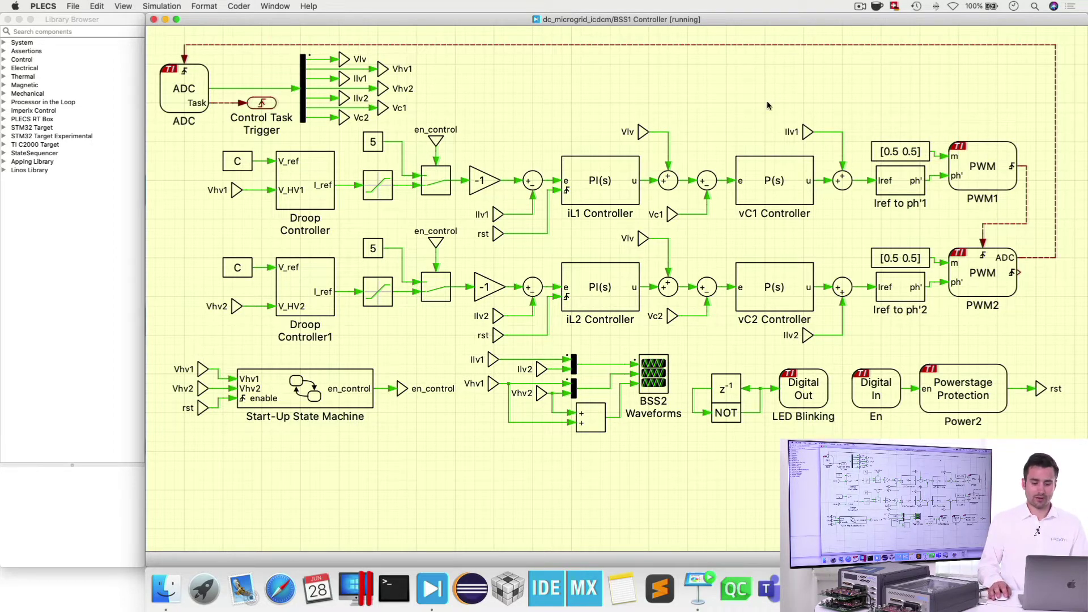
Examine the TI target blocks in the BSS1 Controller: PWM, Powerstage Protection, Digital In, Digital Out and ADC
click(980, 170)
click(974, 289)
click(956, 401)
click(881, 405)
click(795, 403)
click(200, 101)
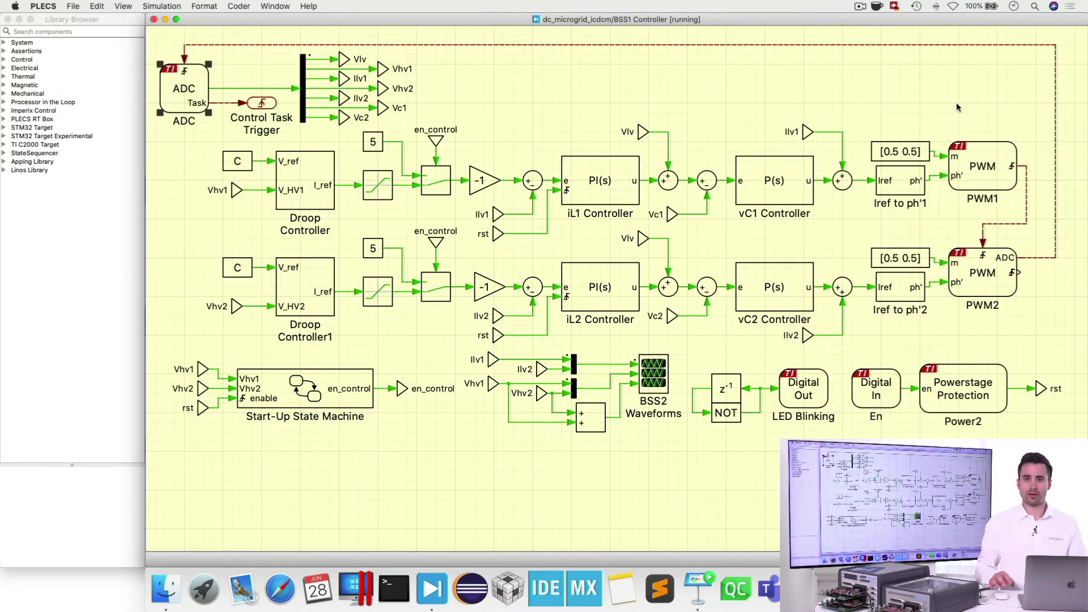
click(985, 159)
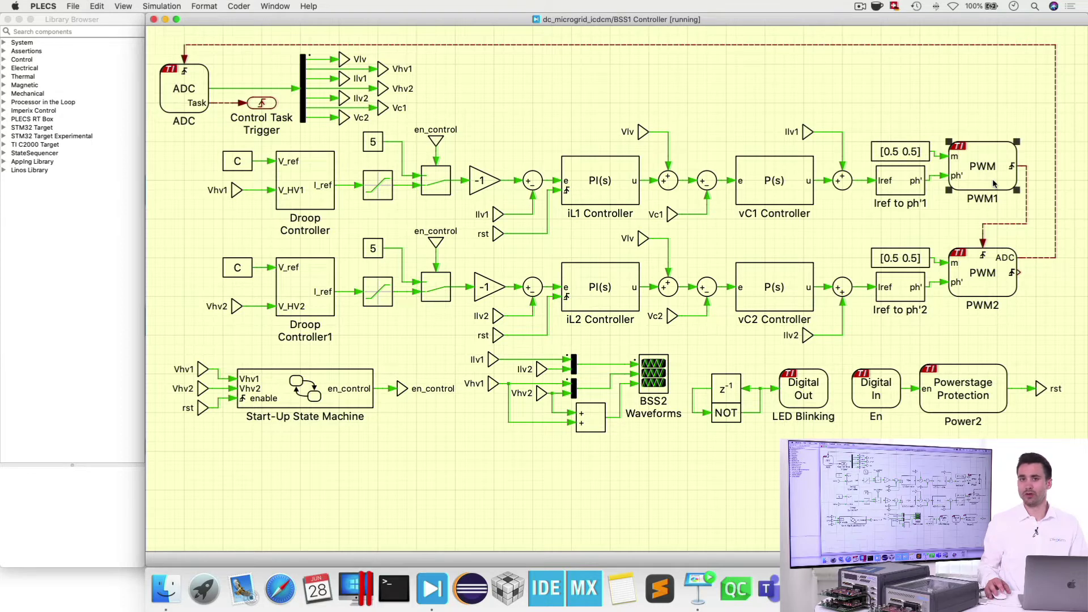
Highlight the upper control chain from the Droop Controller through the iL1 and vC1 controllers, and clear the selection
click(823, 106)
drag(933, 115, 267, 215)
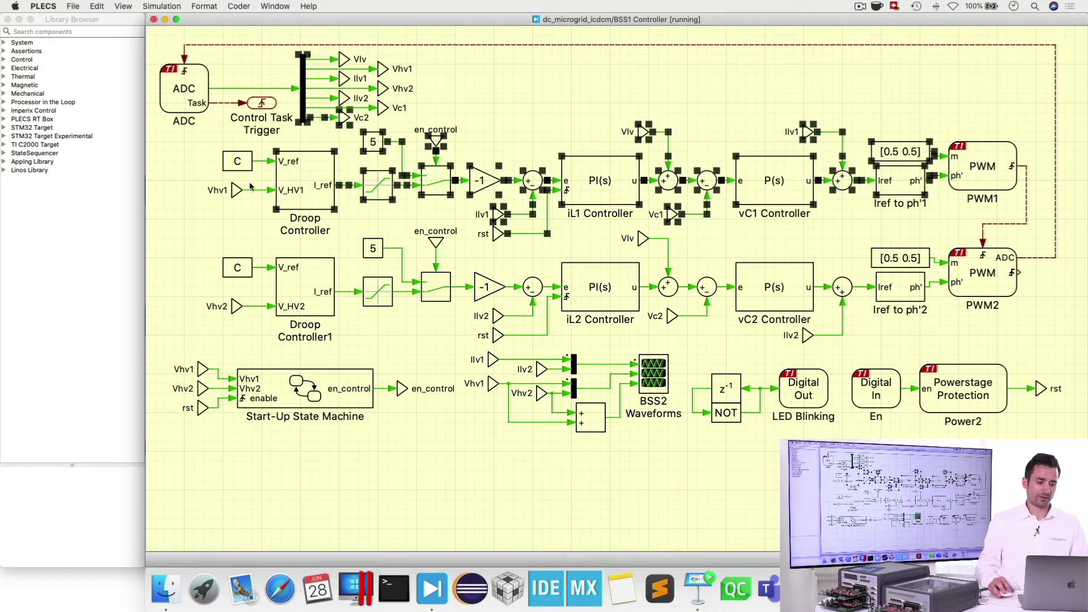
drag(198, 152, 920, 211)
click(746, 228)
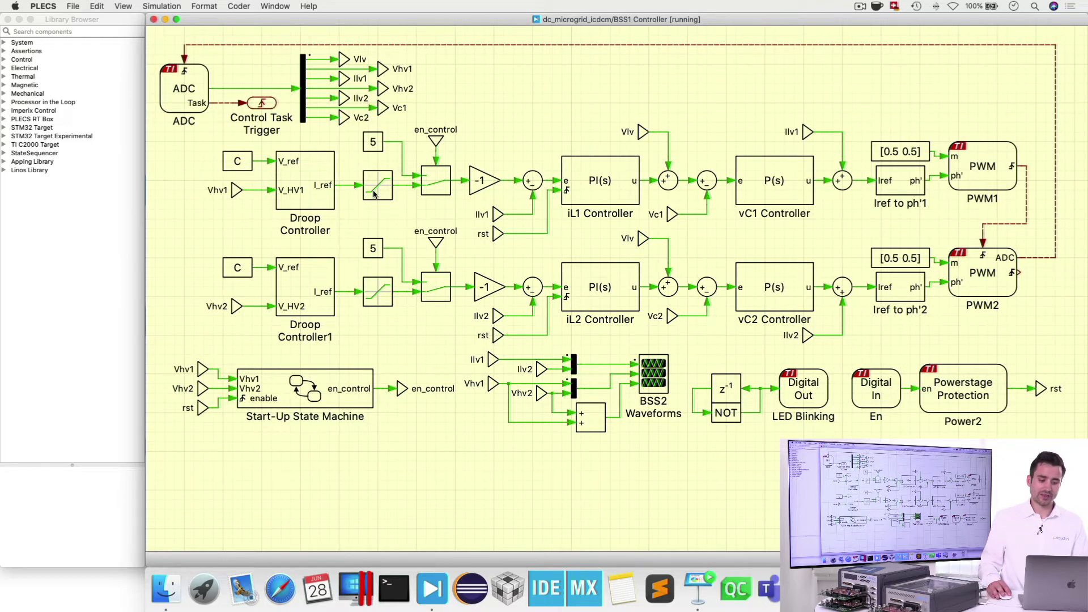
Examine the upper Droop Controller with its reference and Vhv1 inputs, open it to view its internal structure, and close it
drag(193, 153, 340, 239)
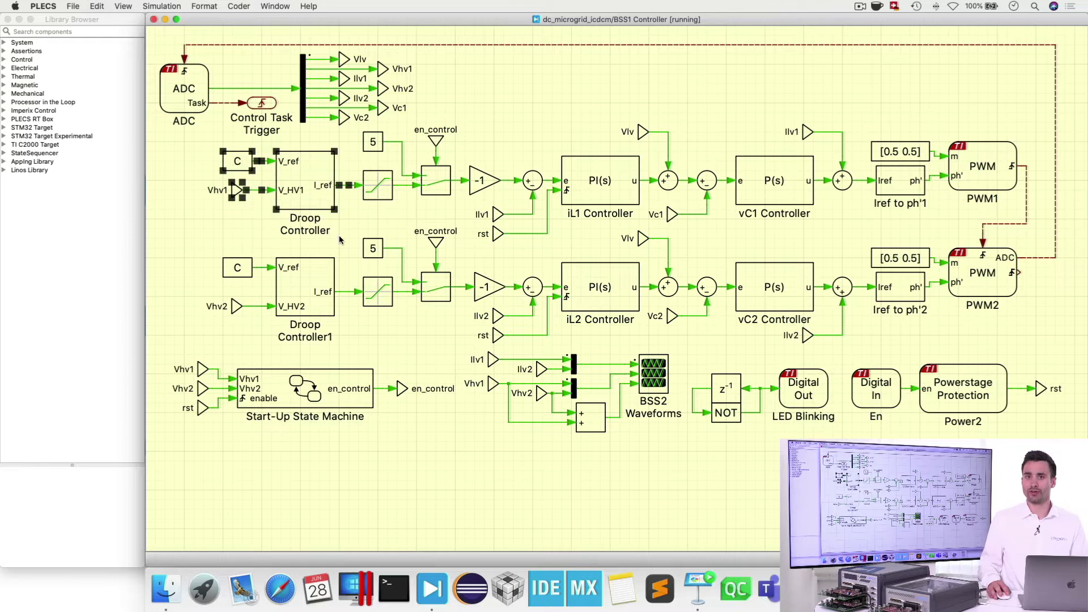
click(340, 240)
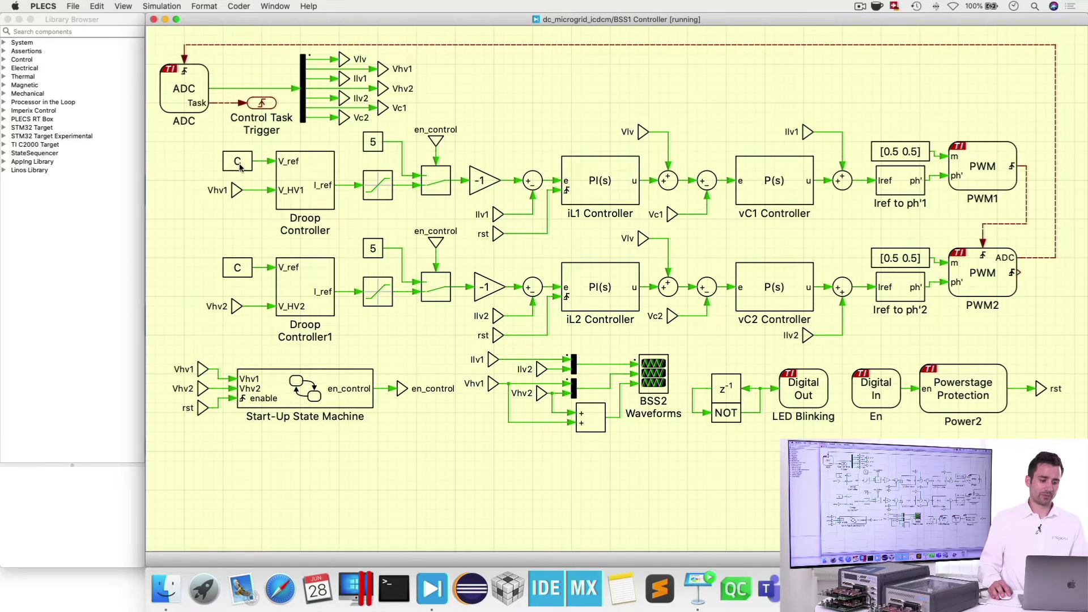
click(247, 167)
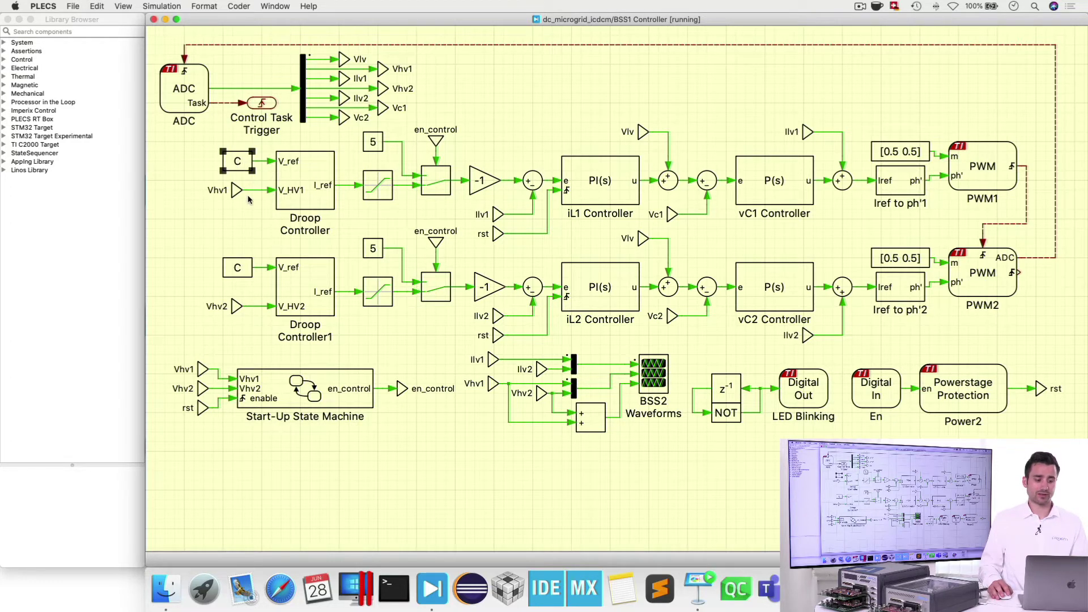
click(237, 191)
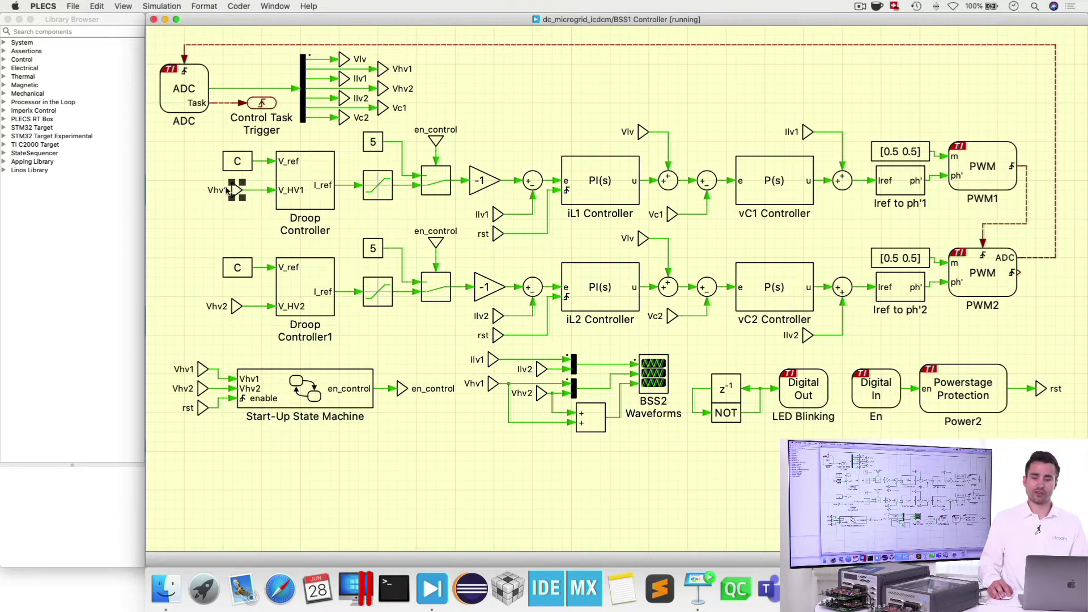
click(302, 173)
double_click(302, 173)
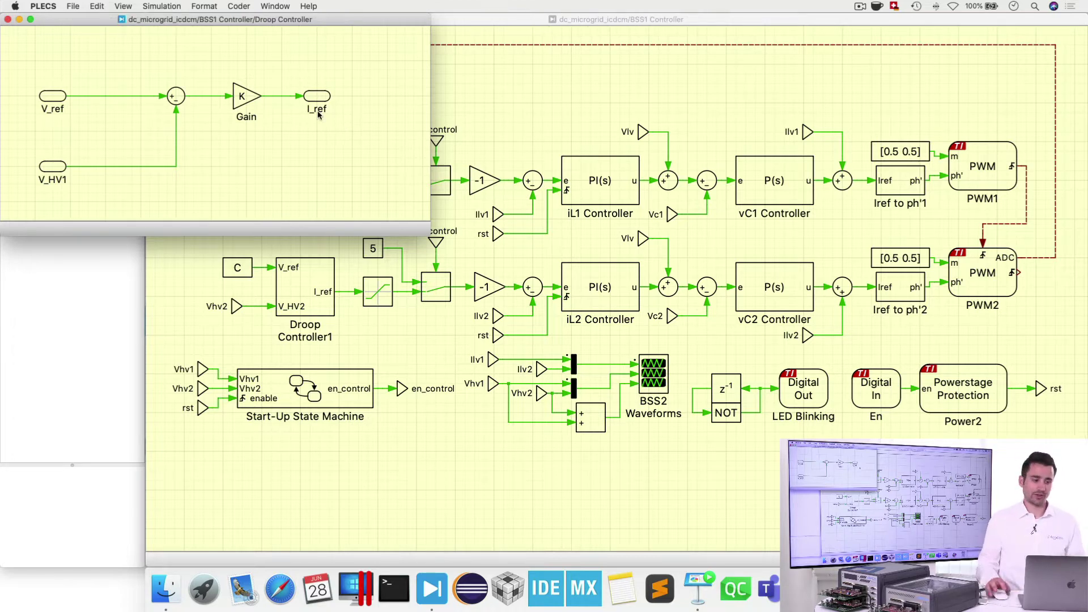
click(8, 20)
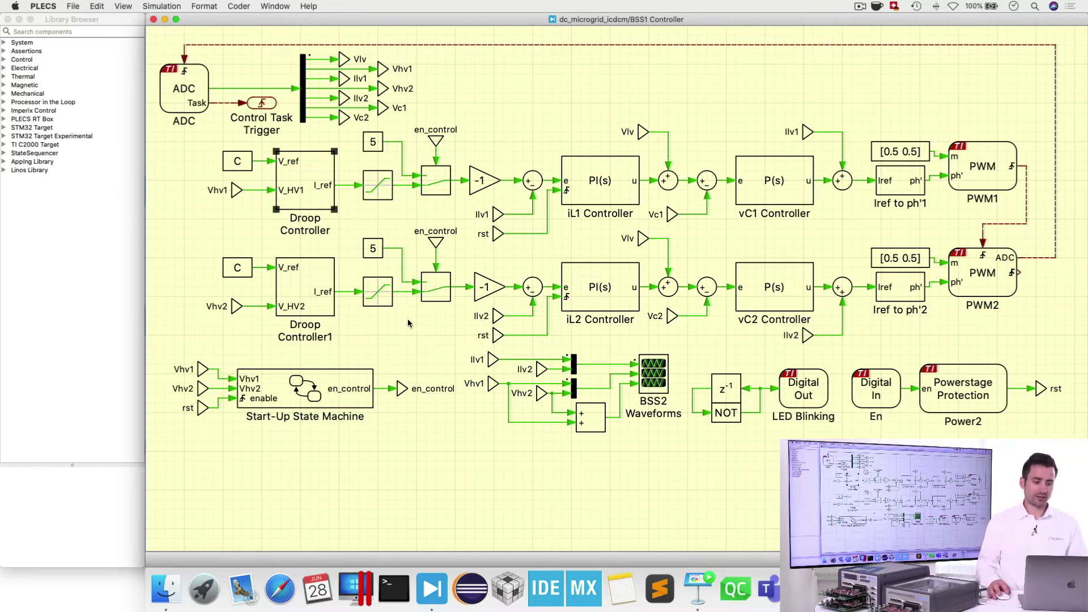
Highlight the Start-Up State Machine with its input and output signals, and clear the selection
drag(173, 350, 429, 432)
click(429, 431)
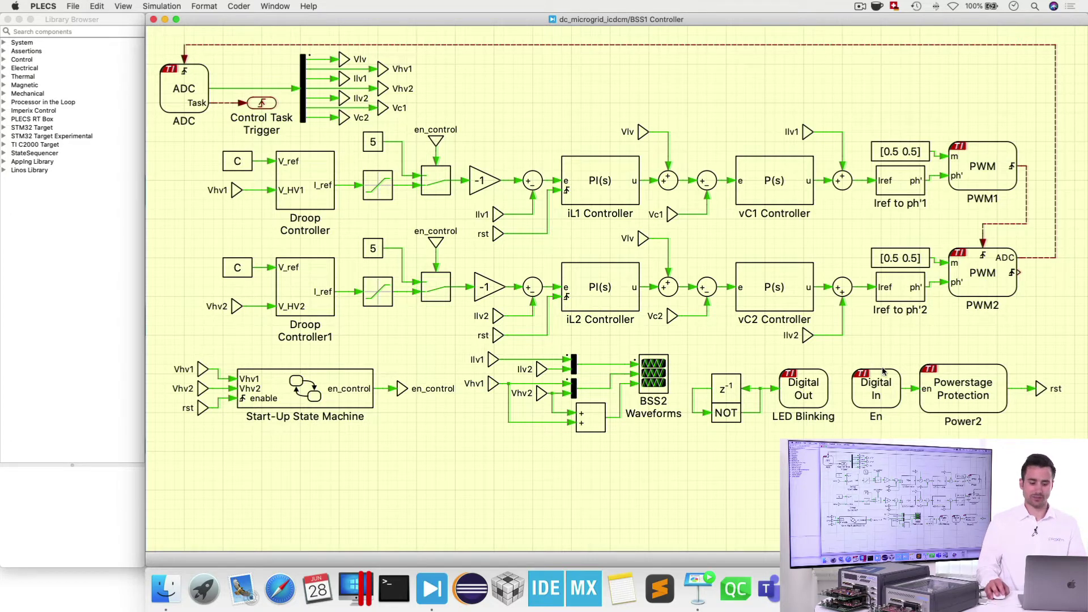
Close the BSS1 Controller schematic, open the GIC Controller subsystem, and enlarge its window to show the whole diagram
click(153, 19)
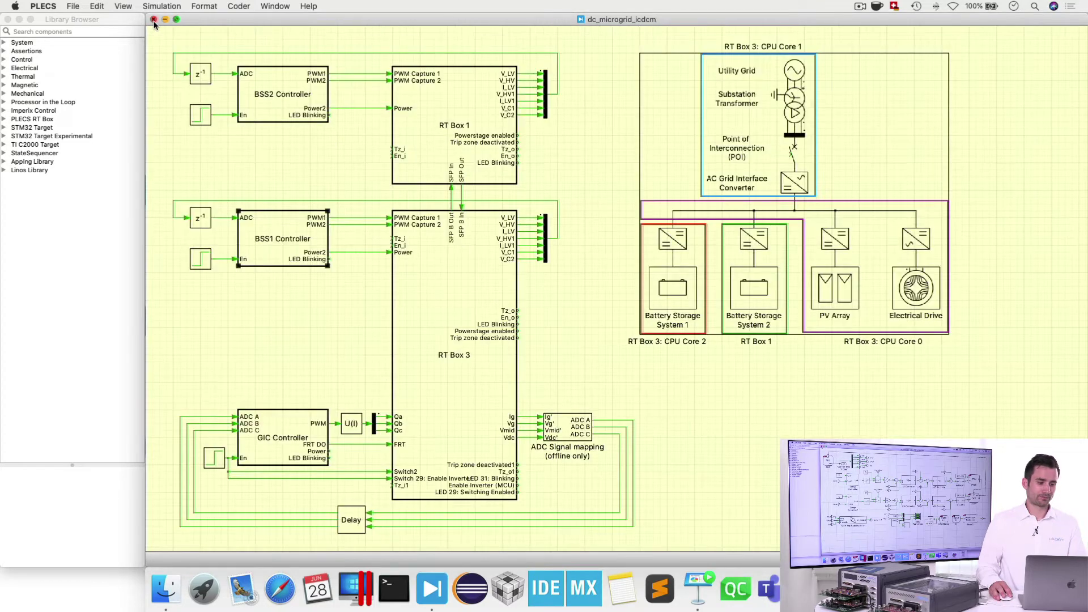
double_click(272, 456)
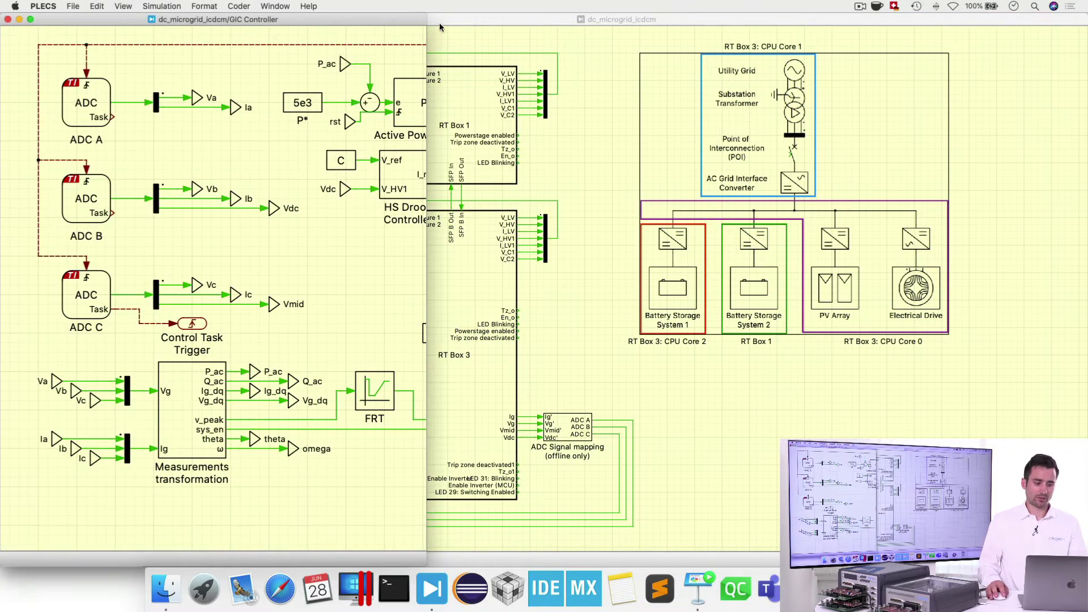
double_click(427, 19)
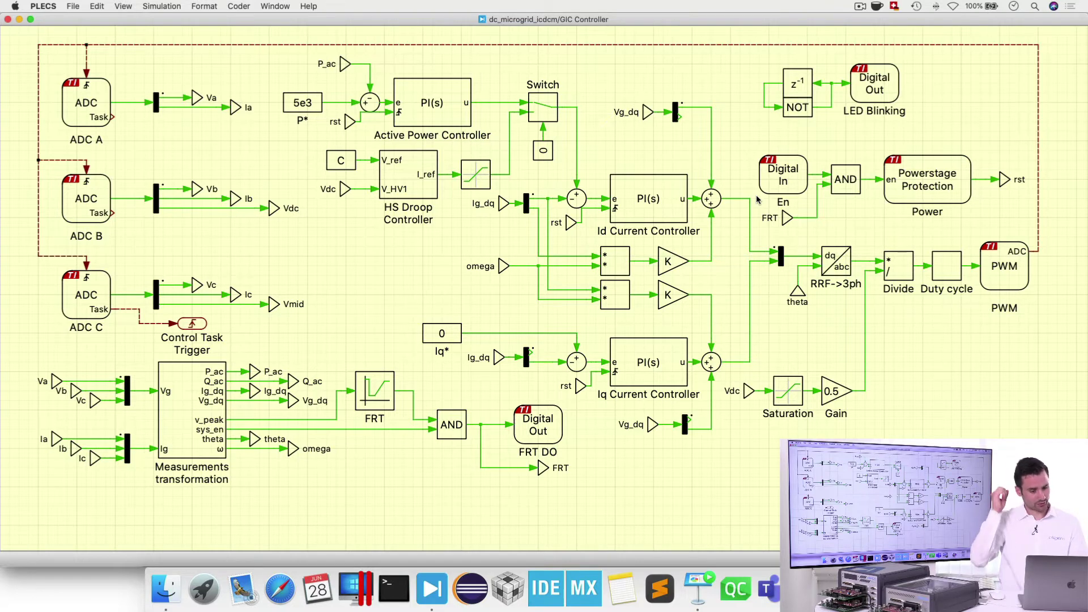
Examine the LED Blinking output, Powerstage Protection, Id Current Controller and Iq Current Controller blocks in the GIC Controller
click(878, 89)
click(911, 162)
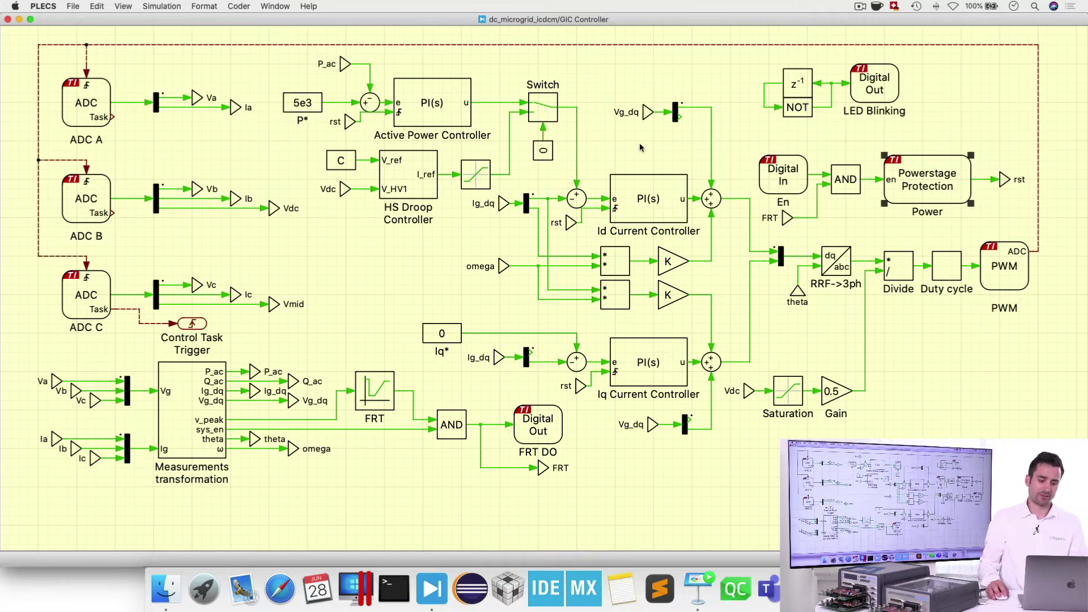
click(636, 190)
click(650, 375)
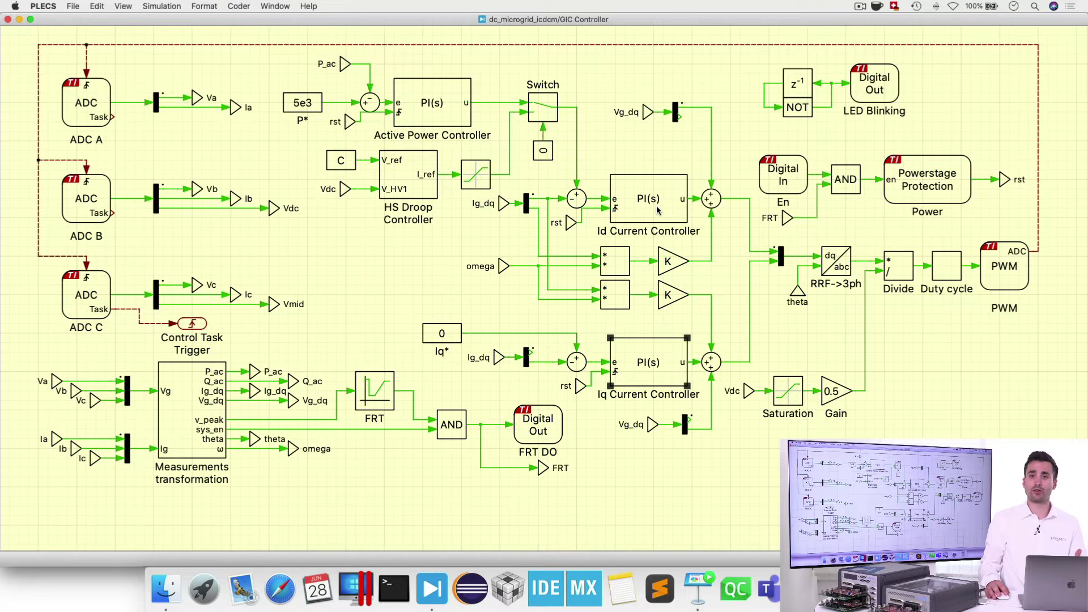
Highlight the Active Power Controller with its inputs, examine its P* reference constant, and clear the selection
click(436, 313)
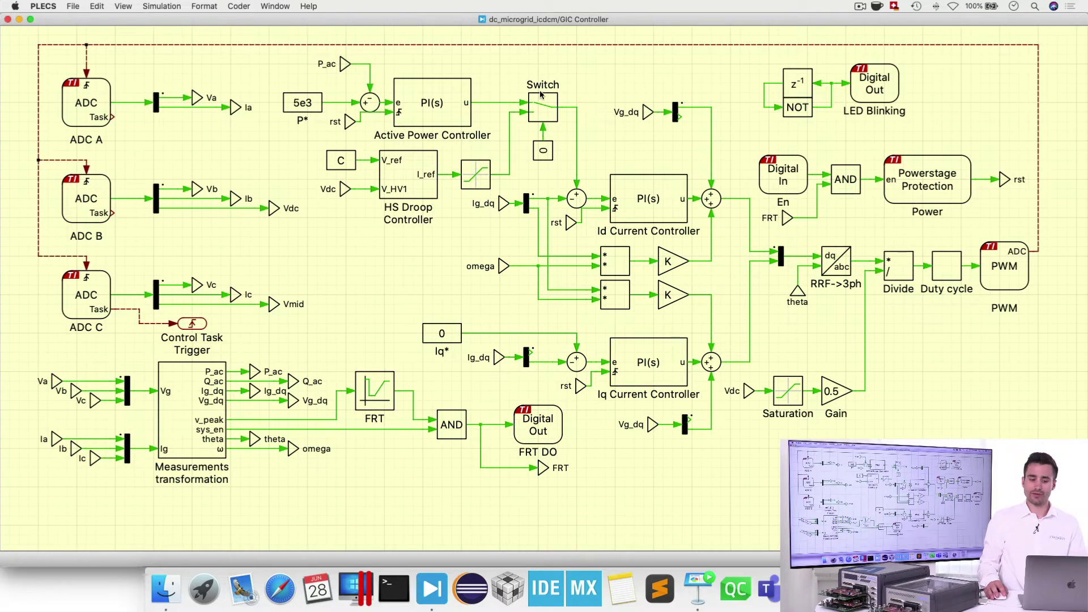
drag(495, 63, 271, 129)
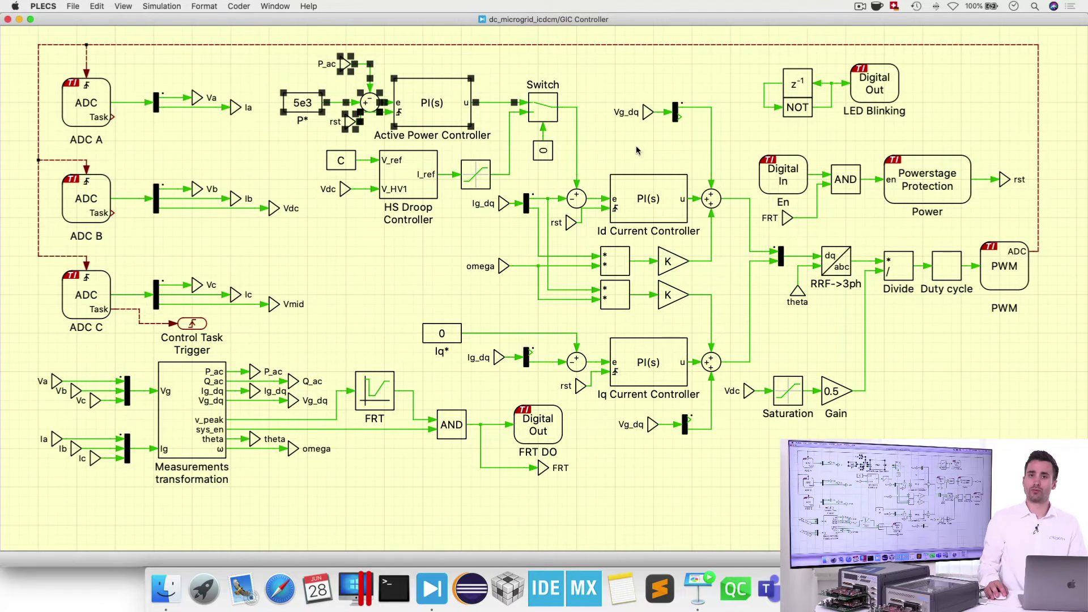
click(486, 80)
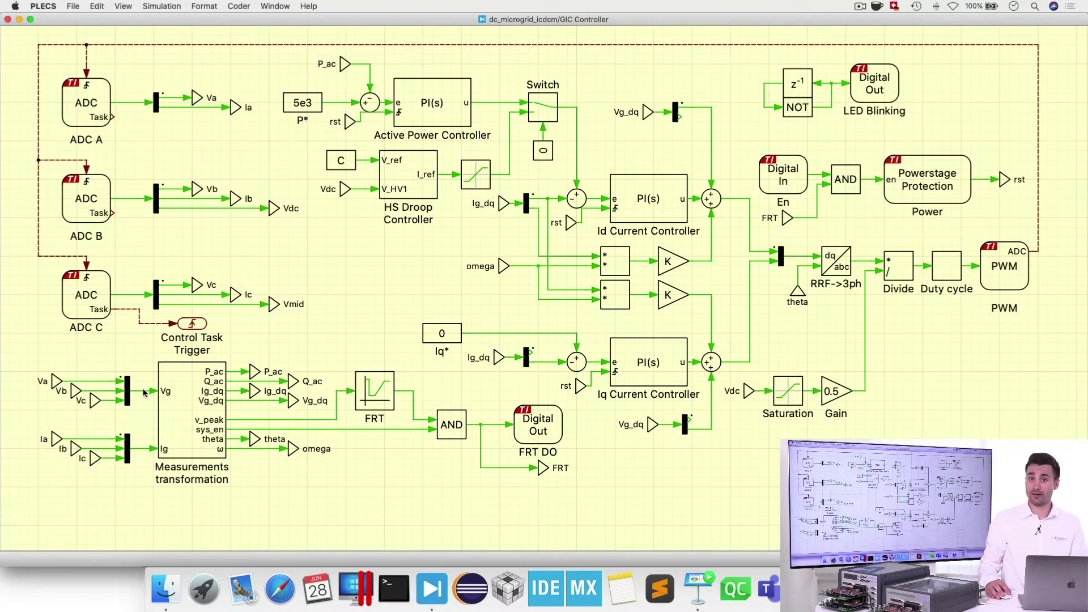
click(306, 109)
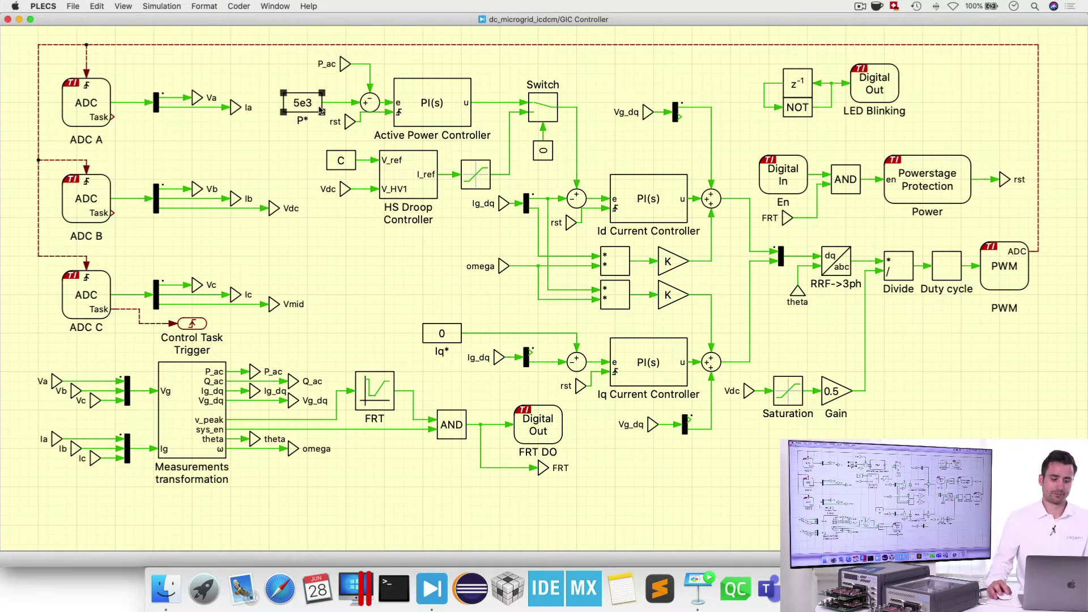
click(303, 150)
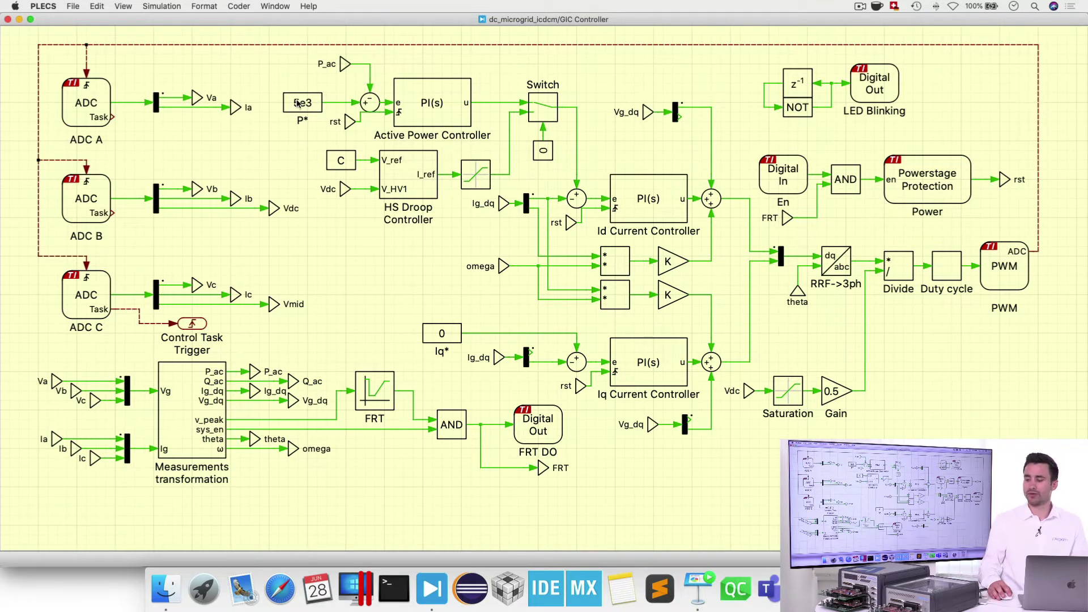
Close the GIC Controller schematic and open the RT Box 3 subsystem from the top-level model
click(8, 20)
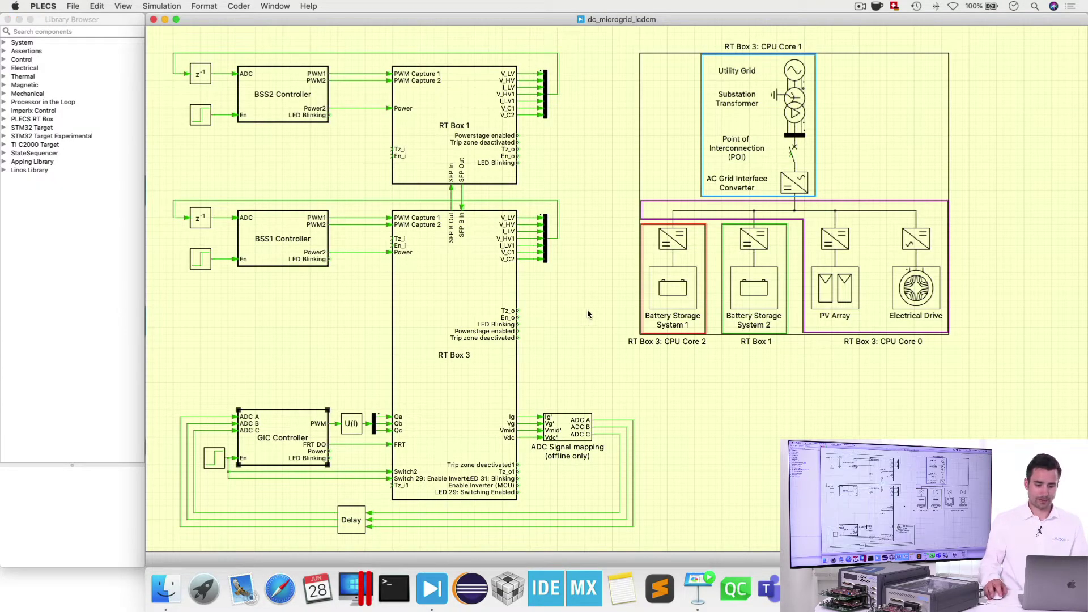
click(443, 304)
double_click(442, 305)
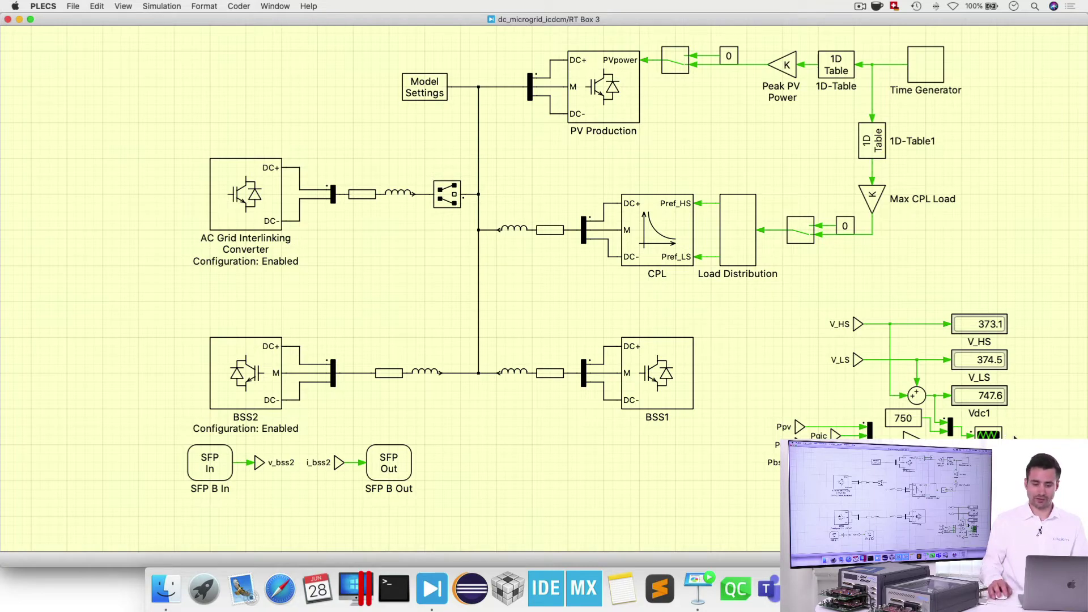
Open the DC voltage & Powerflow scope and enlarge its window to the full screen width
click(987, 433)
double_click(988, 433)
drag(649, 22, 272, 23)
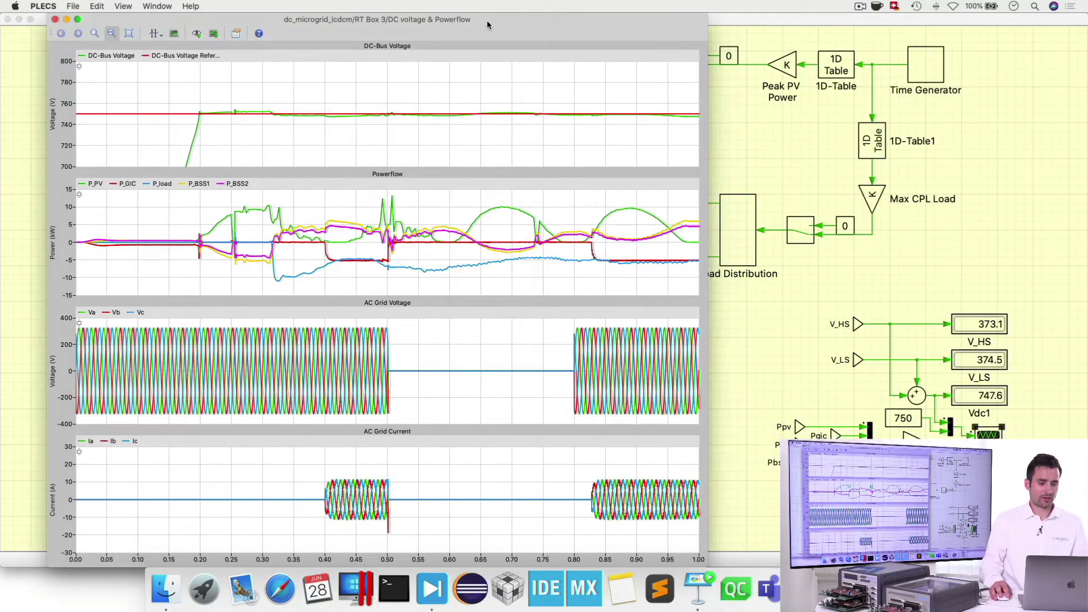
drag(488, 20, 437, 20)
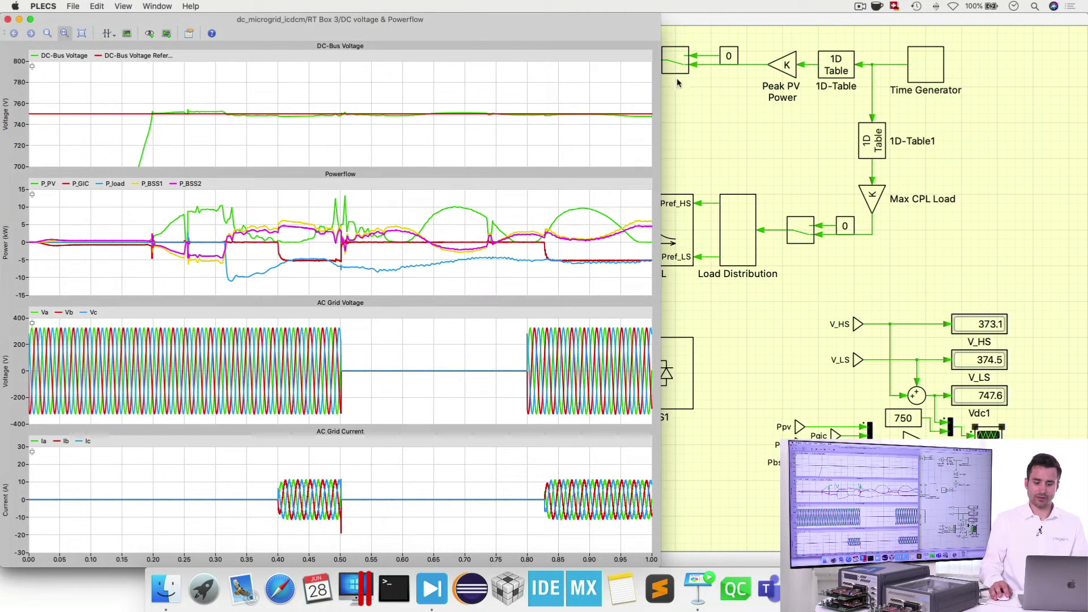
drag(658, 122, 497, 122)
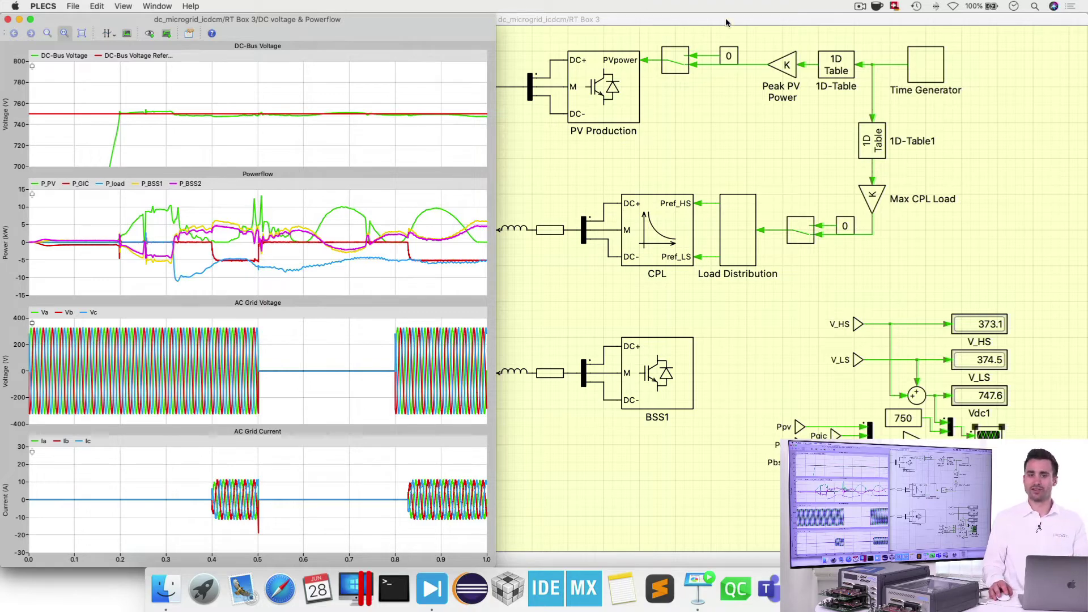
drag(507, 33, 1077, 63)
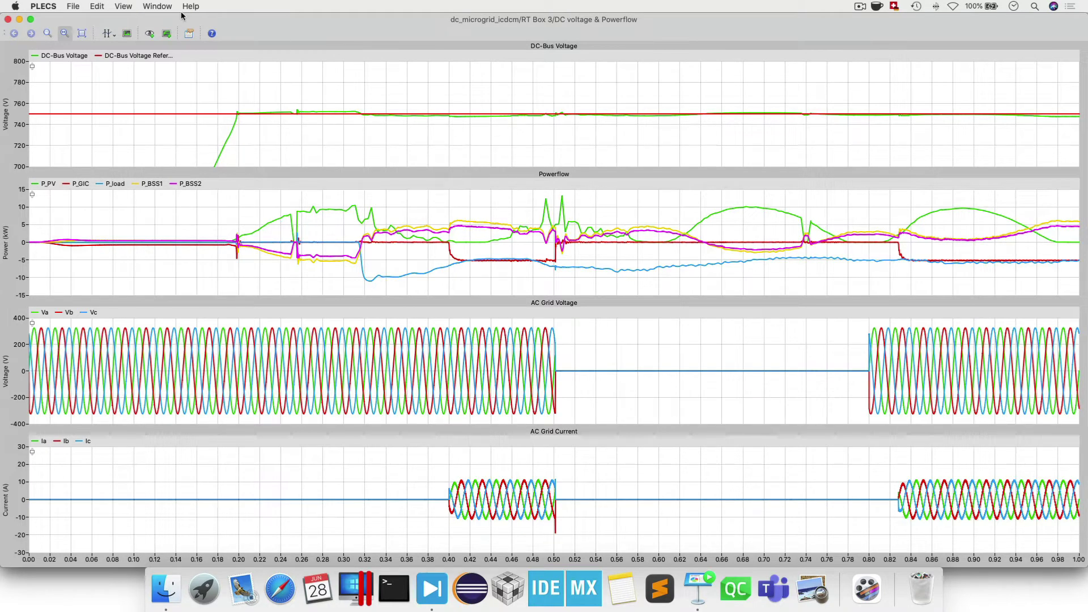
Fit all scope plots to their data, return to the previous view, and zoom the DC-Bus Voltage plot vertically to about 743–757 V
click(81, 33)
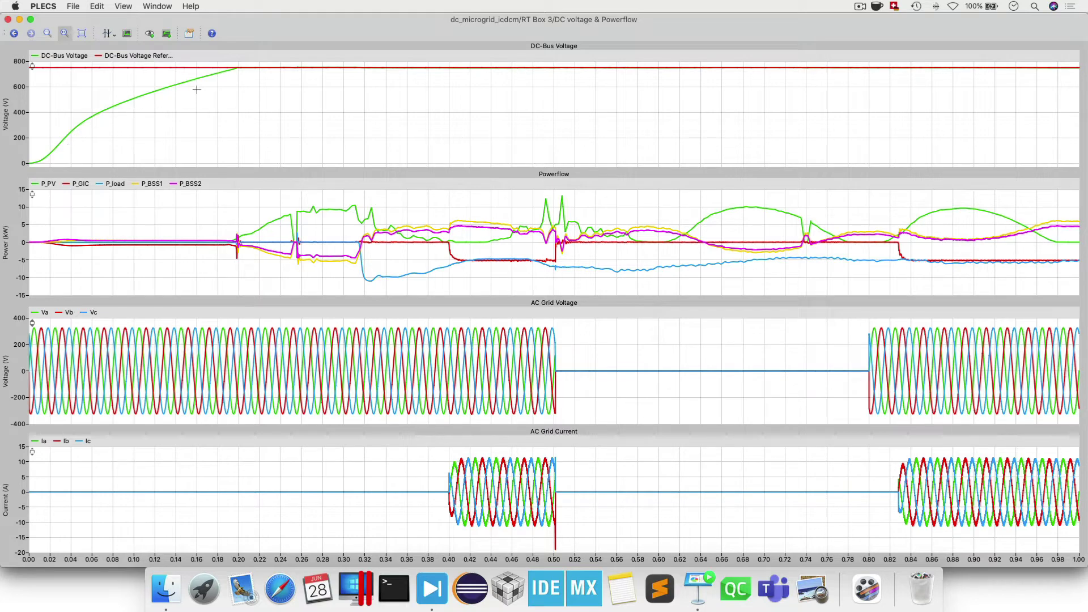
click(15, 34)
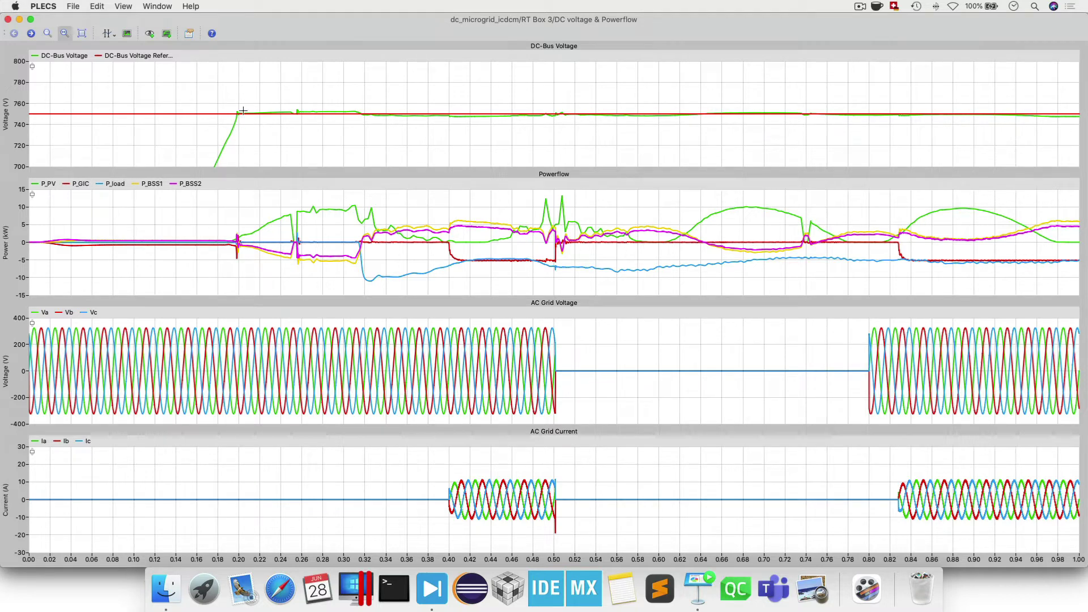
drag(290, 103, 290, 126)
drag(333, 76, 332, 149)
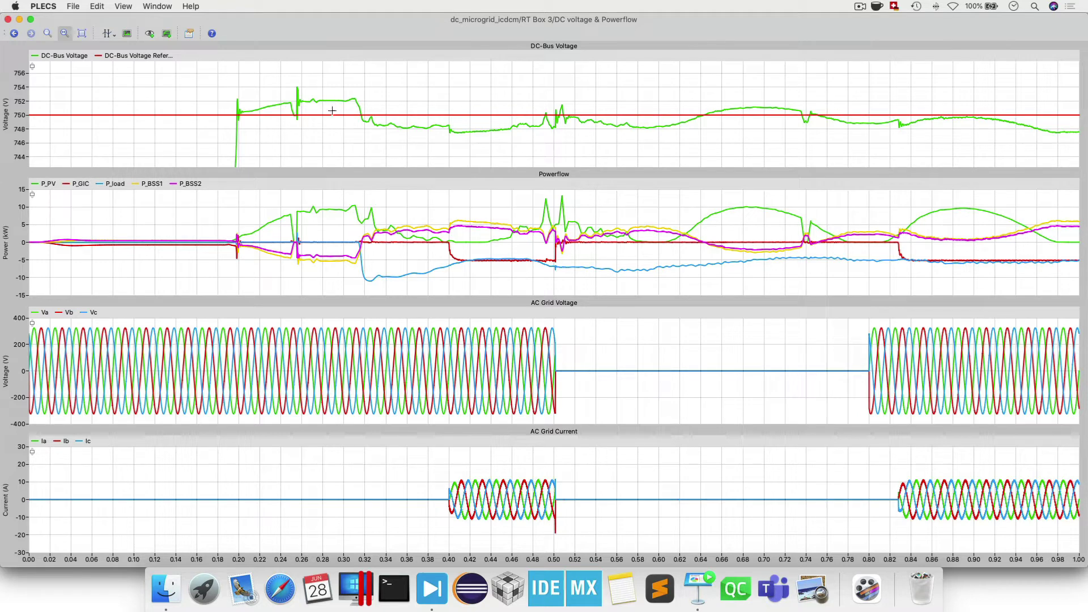
Zoom the Powerflow plot in to about -3 to -8 kW to compare P_GIC with P_load, and restore the previous view
mouse_move(331, 114)
mouse_move(524, 123)
mouse_move(963, 263)
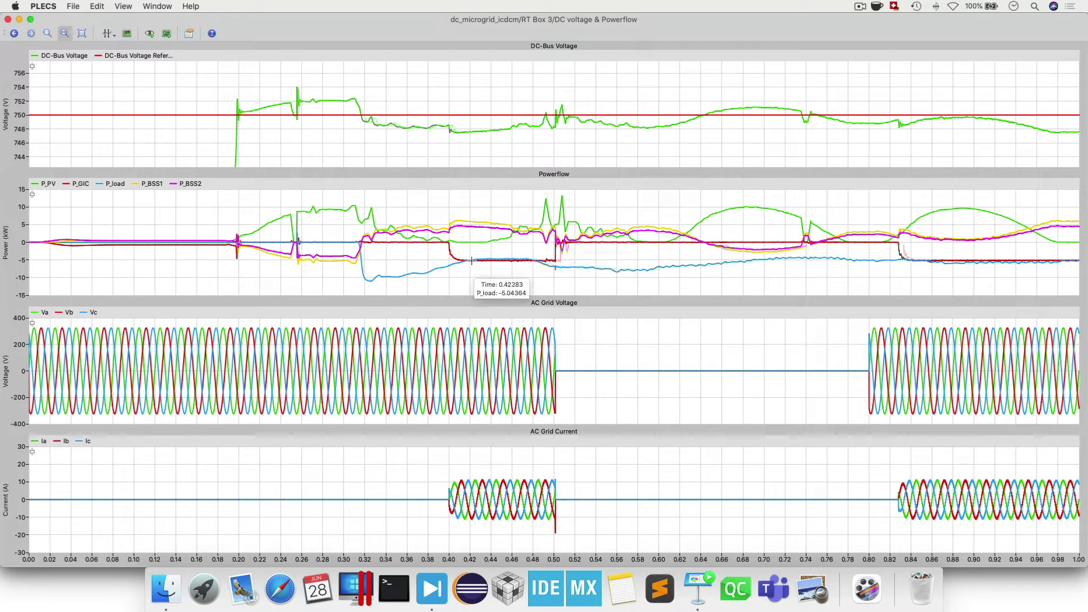
drag(539, 252, 538, 270)
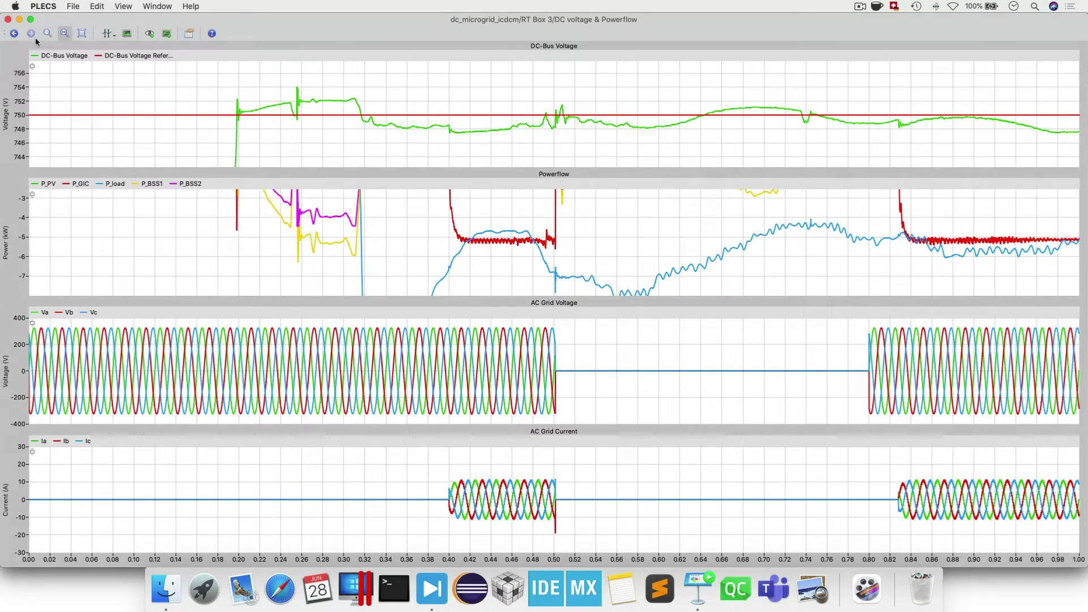
click(15, 34)
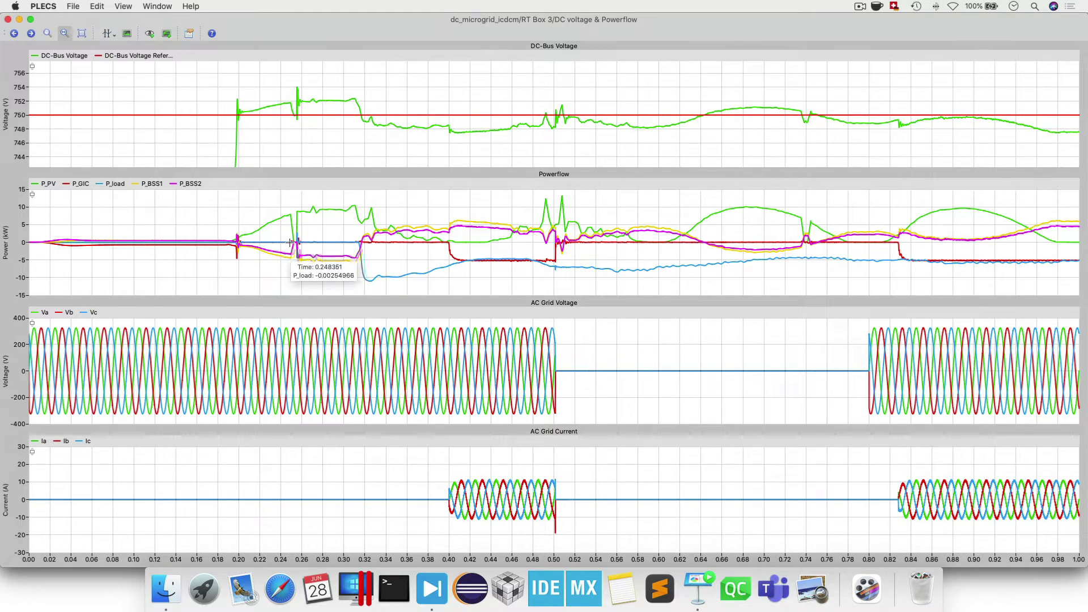
Read the load and battery power curves near 0.25 s, zoom in on positive P_BSS1 and P_BSS2 powers, and restore the view
mouse_move(376, 246)
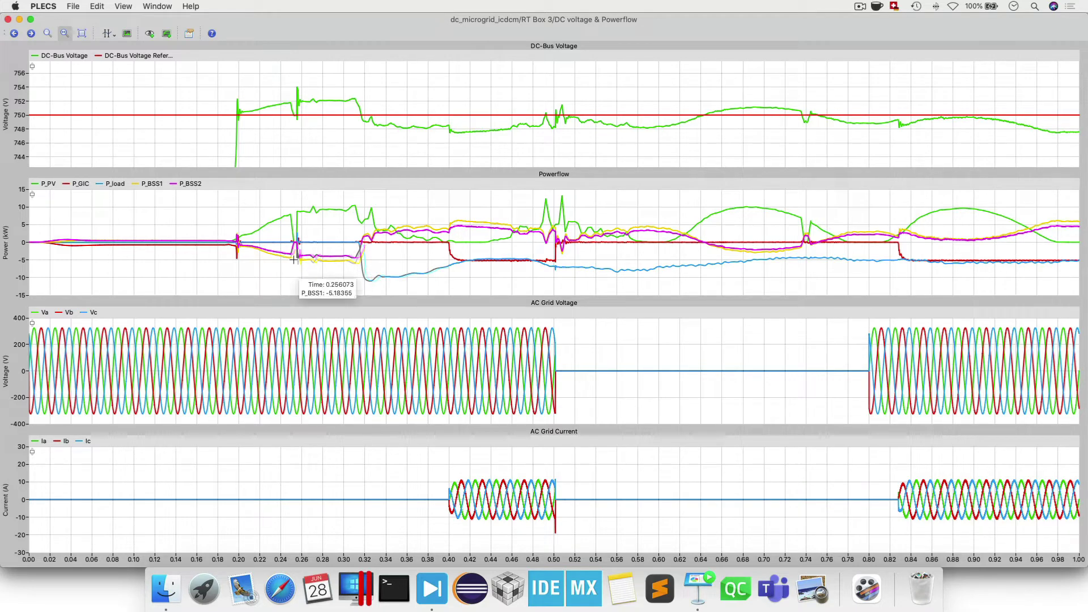
mouse_move(290, 255)
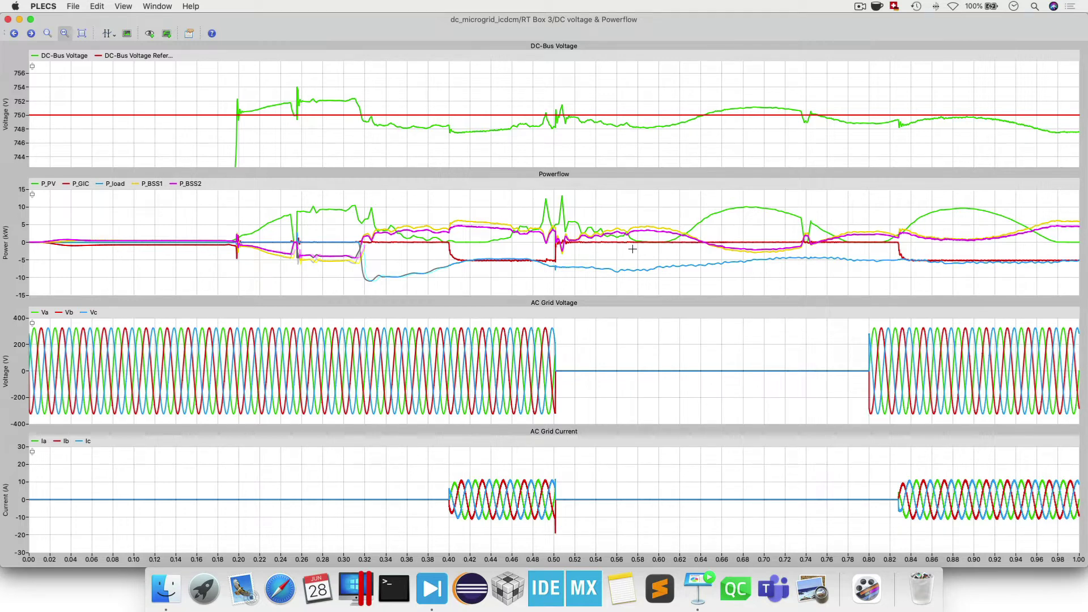
drag(486, 205, 476, 238)
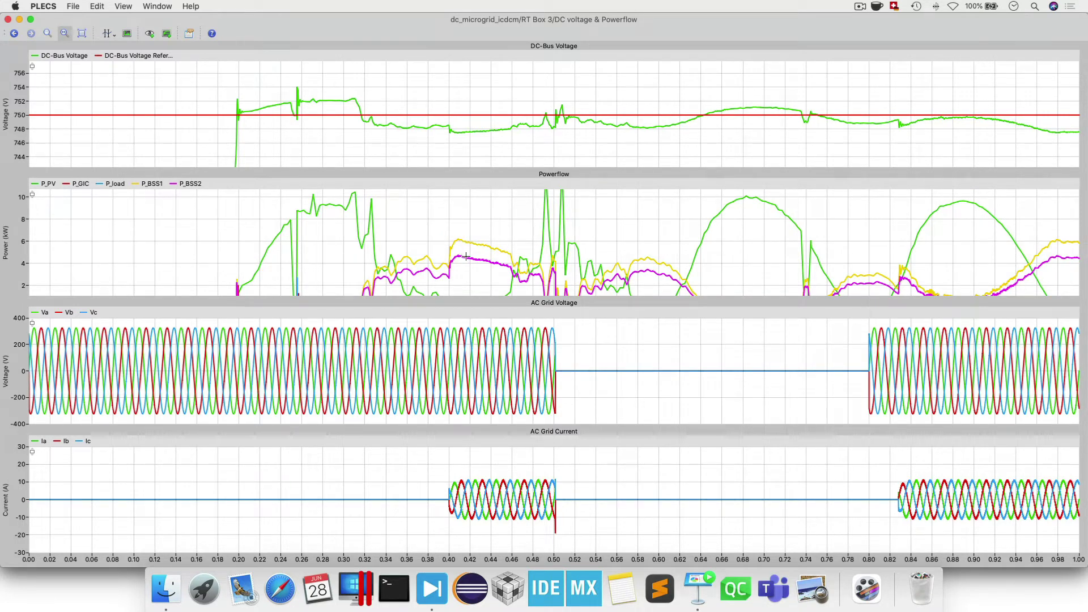
mouse_move(466, 257)
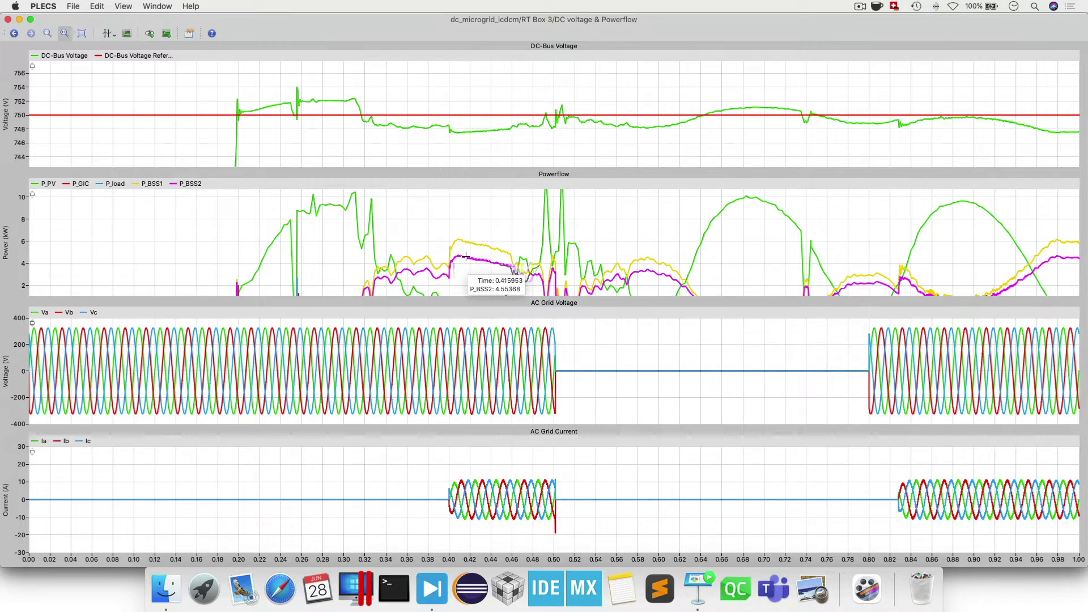
click(13, 34)
click(14, 34)
Switch to the RT Box 3 schematic and highlight the line inductors and resistors of BSS1 and BSS2 for comparison
key(ctrl+Up)
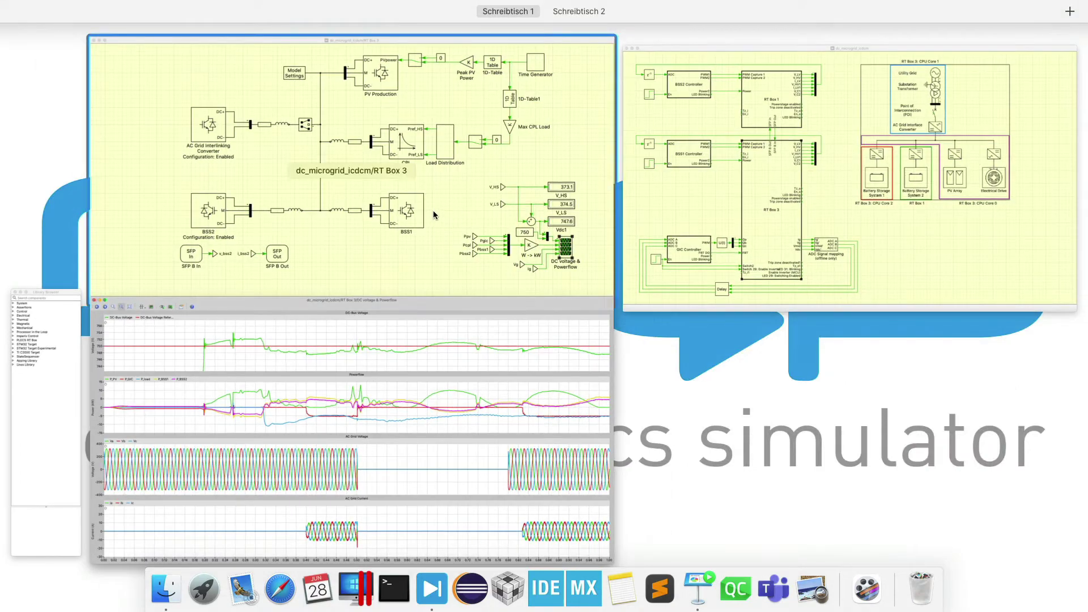
click(471, 205)
drag(494, 354, 555, 382)
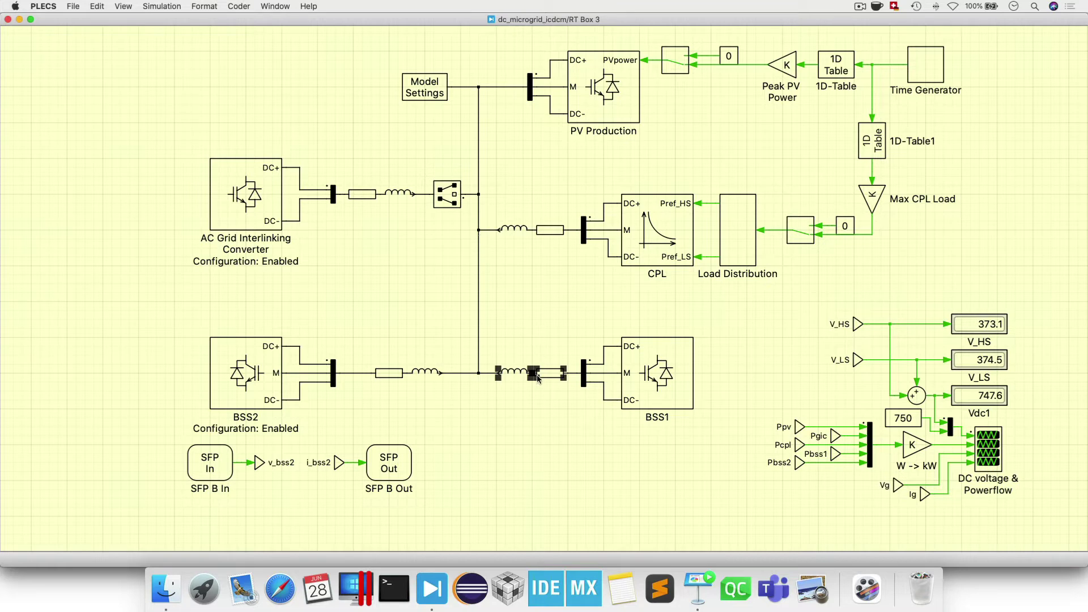
drag(391, 343, 445, 407)
click(426, 393)
click(389, 373)
click(561, 379)
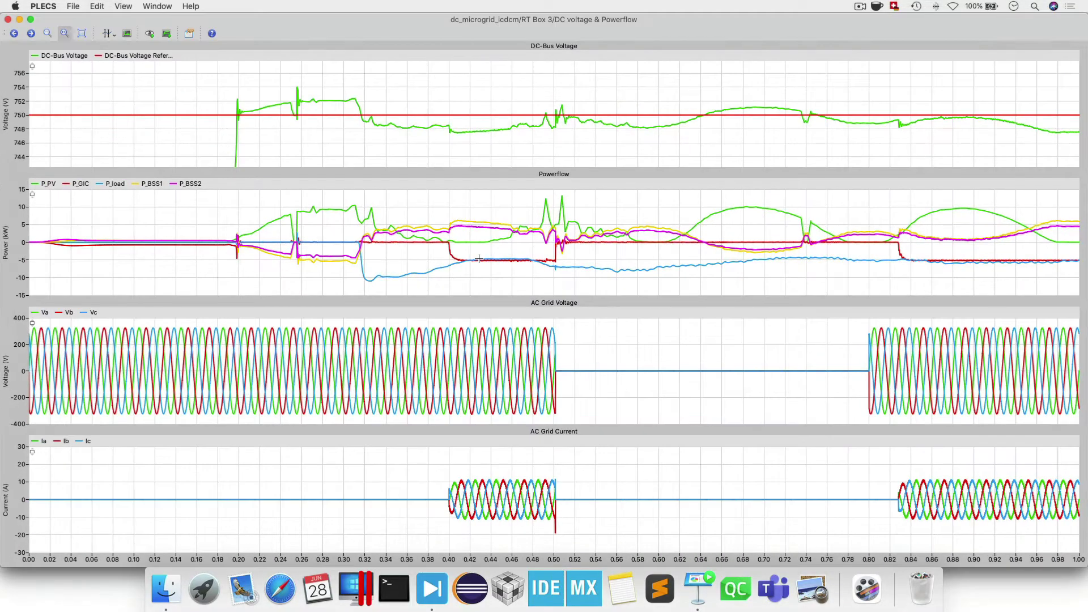
Compare P_BSS1 and P_BSS2 in a zoomed Powerflow plot, restore the view, and read P_load just after 0.50 s
drag(451, 210, 463, 240)
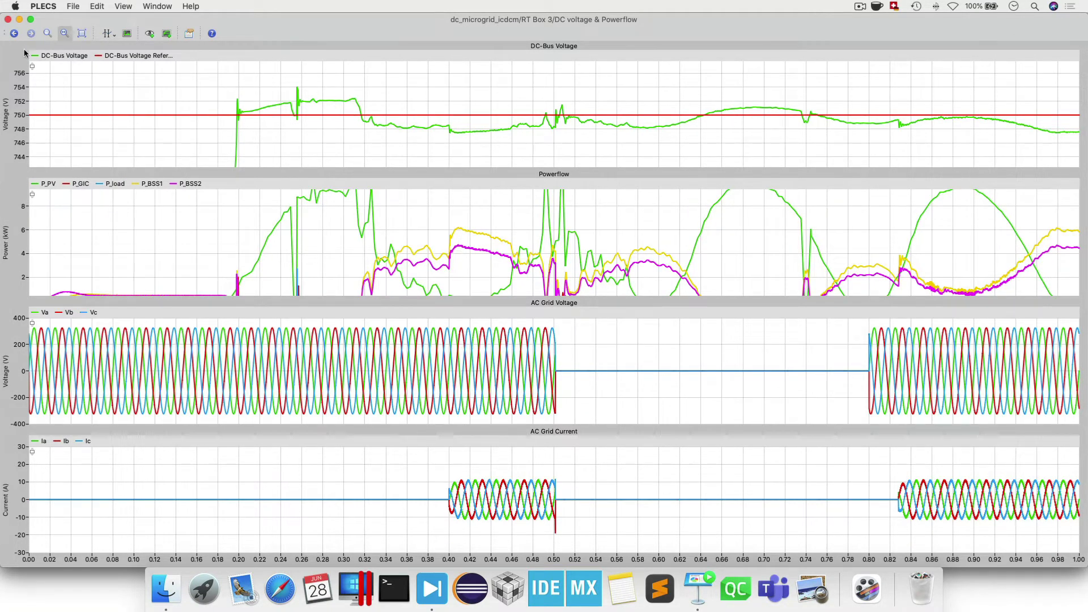
click(15, 34)
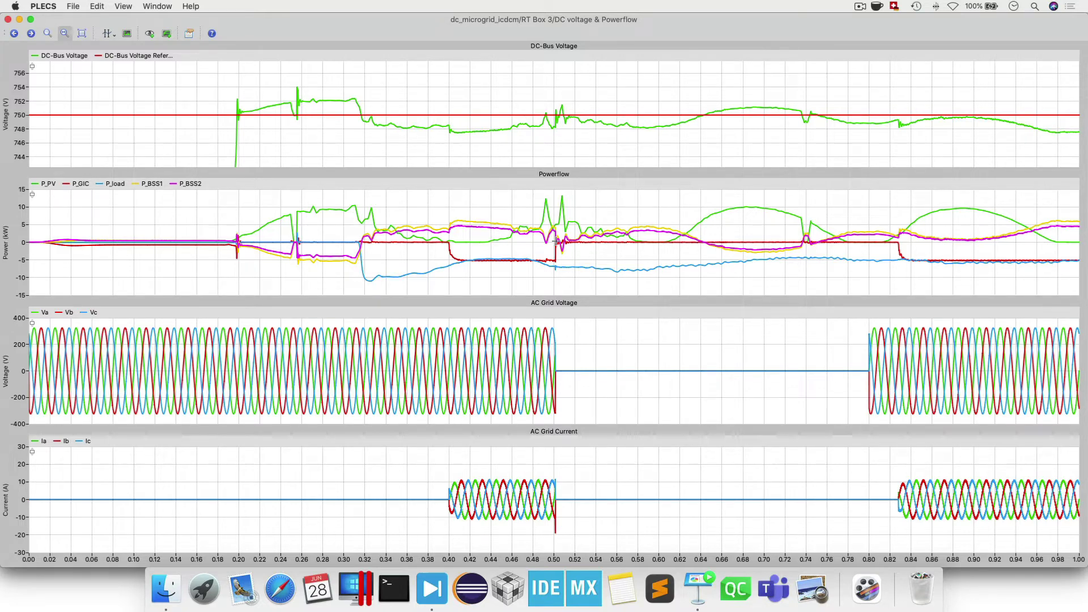
mouse_move(579, 265)
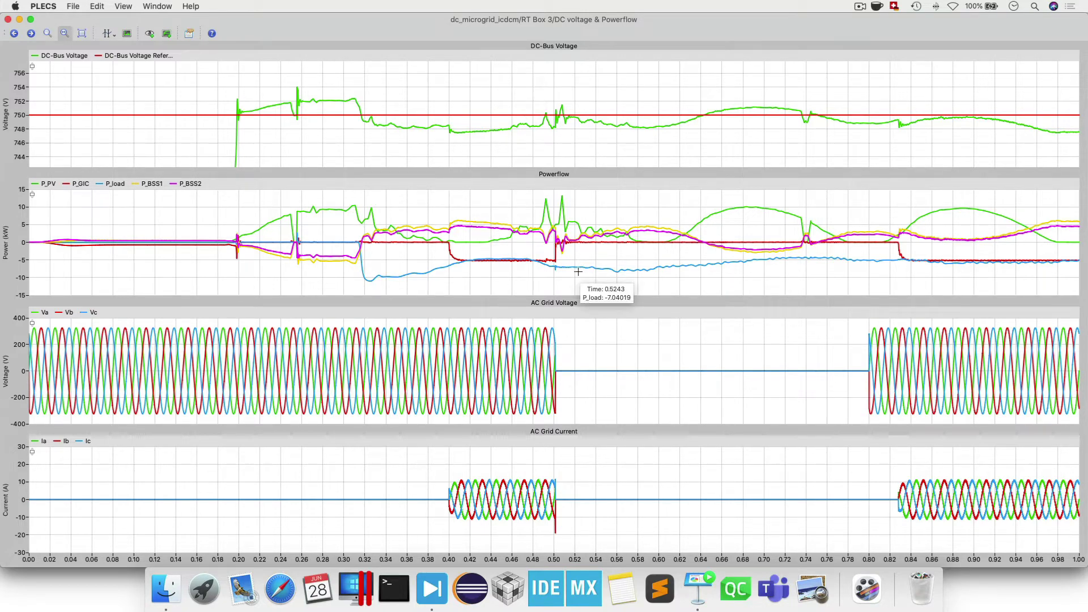
Inspect the AC Grid Voltage waveforms and zoom the time axis to about 0.488–0.513 s around the grid disconnection
mouse_move(301, 397)
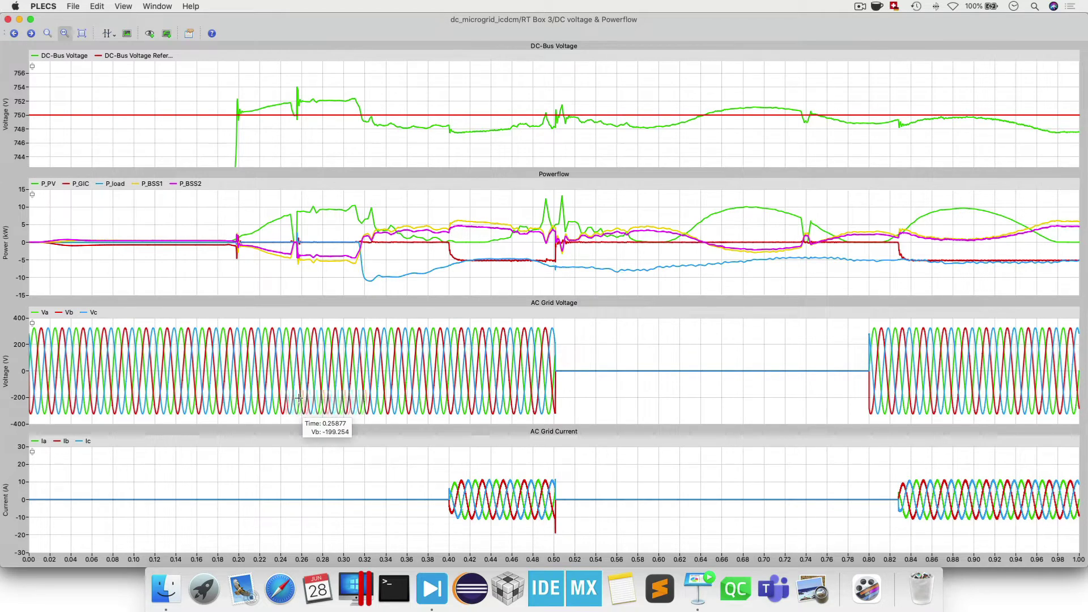
mouse_move(169, 358)
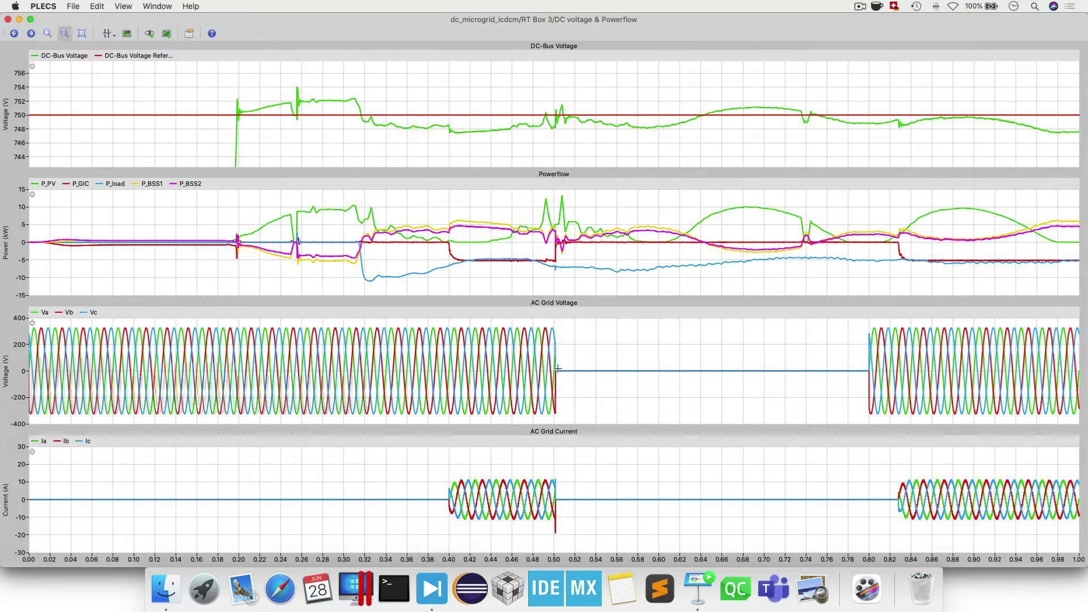
drag(569, 484, 541, 487)
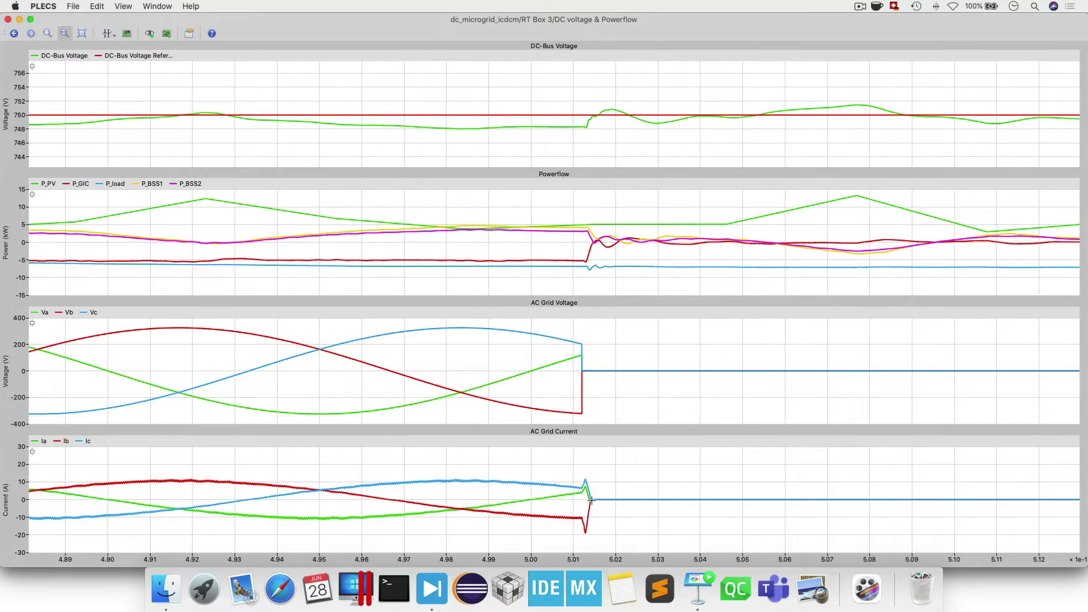
Restore the full 0–1 s scope view to inspect the AC Grid Current after grid reconnection, and close the scope
click(13, 34)
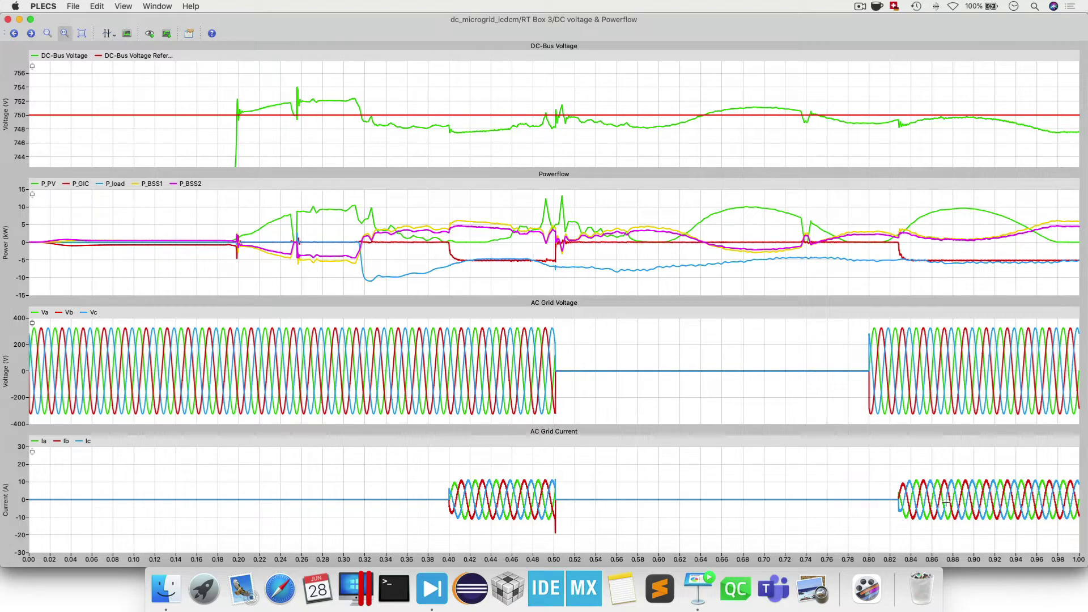
mouse_move(924, 499)
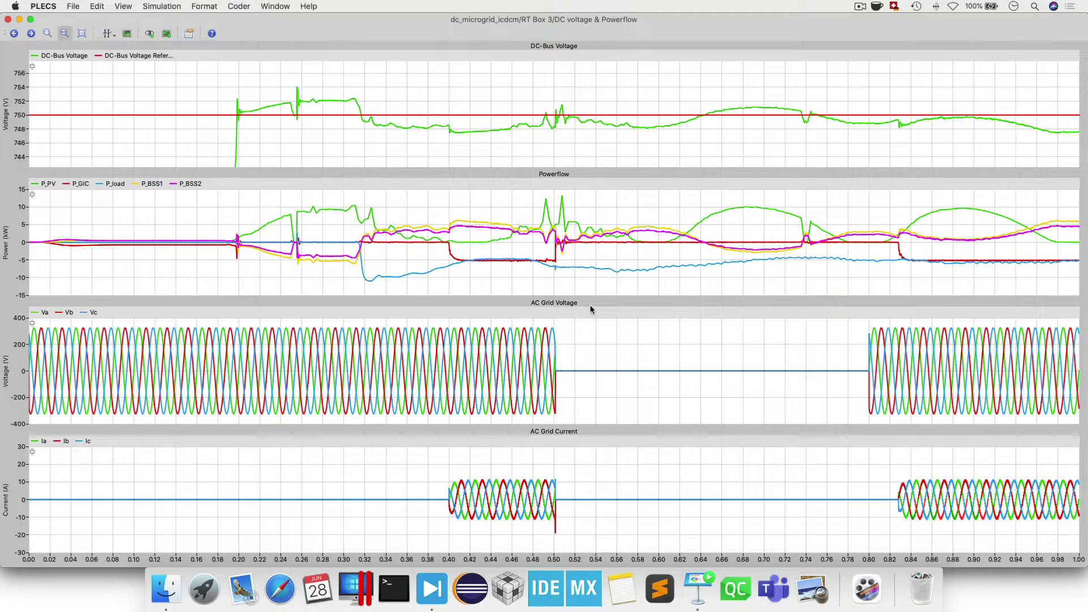
key(super+w)
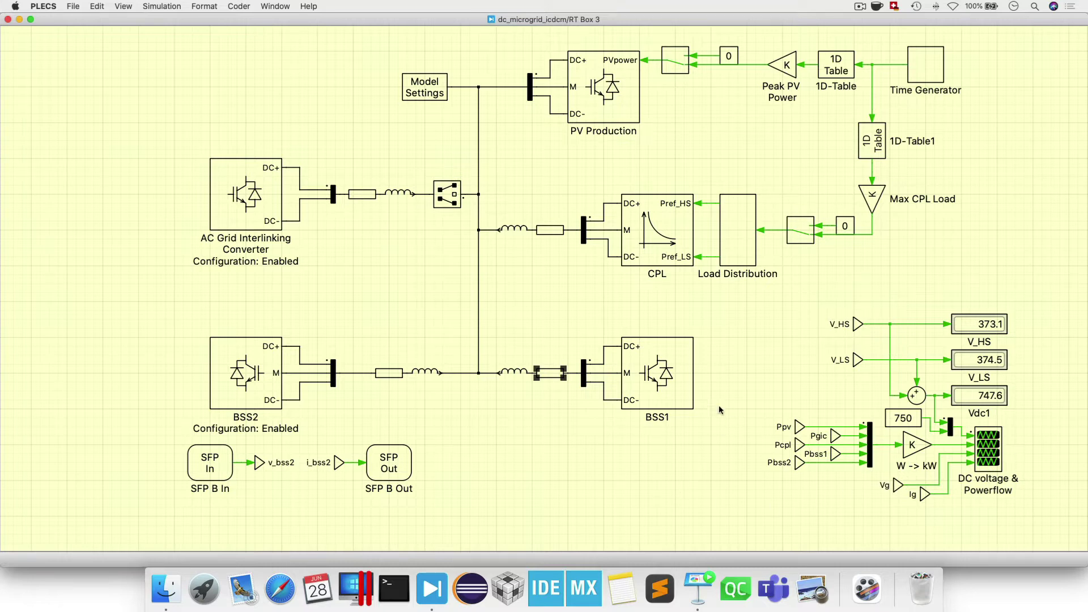
Inspect the internal circuit of the BSS1 subsystem, close it, and switch to the presentation slide on non real-time versus real-time simulation
double_click(681, 404)
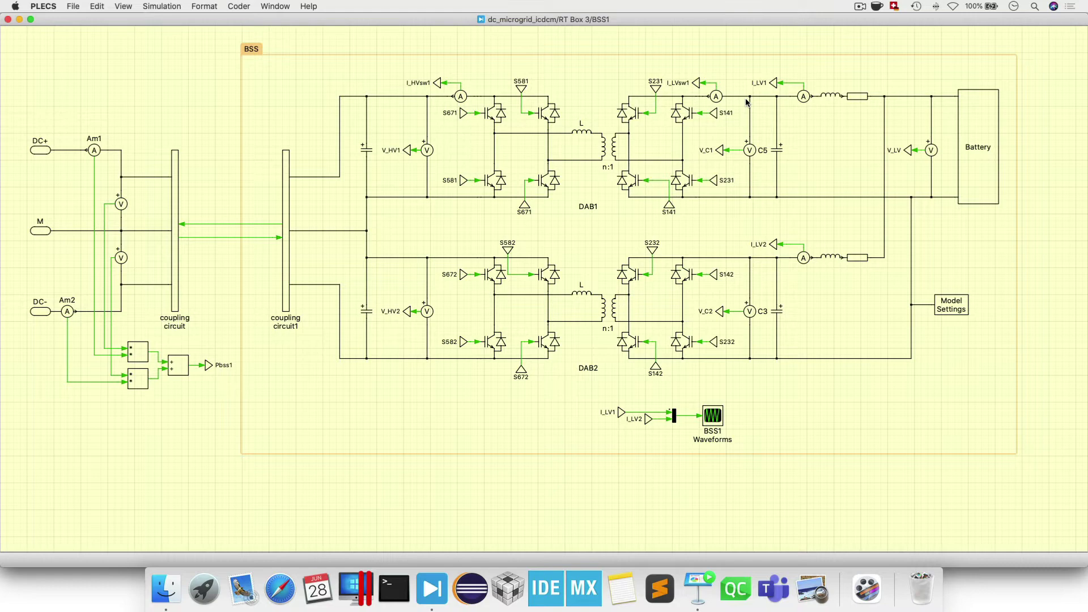
click(8, 20)
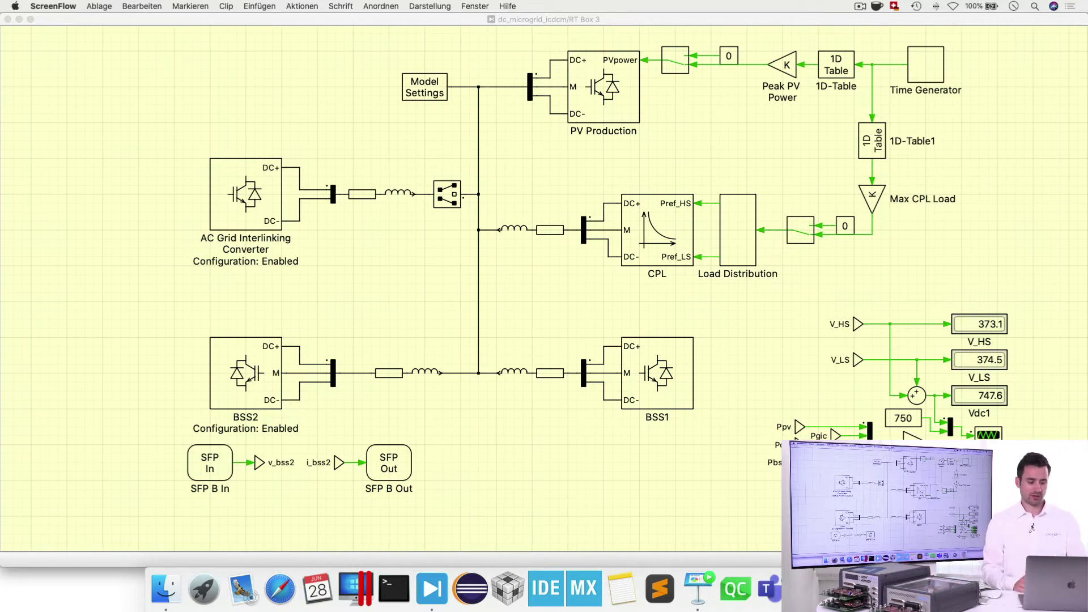
key(super+Tab)
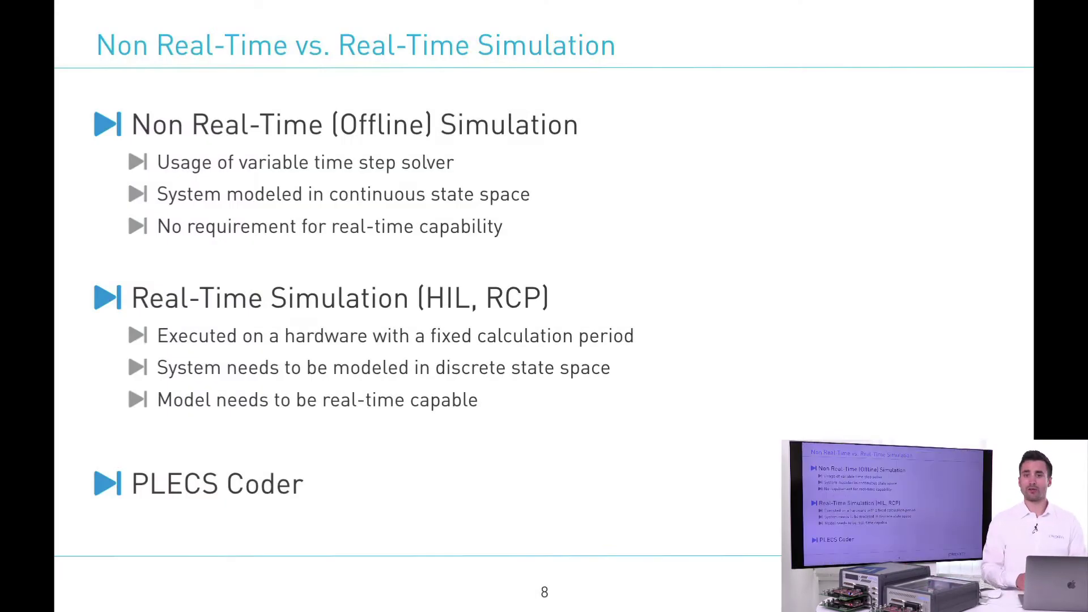